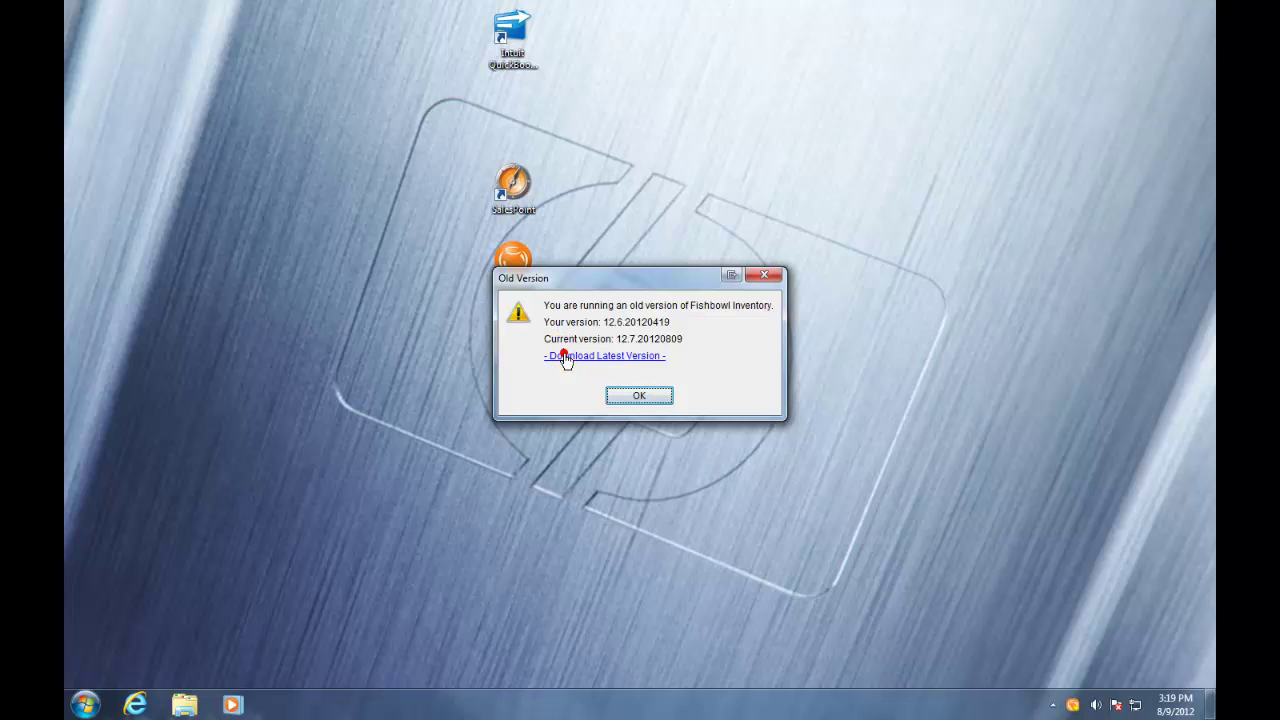
# - Request the Windows download of Fishbowl Inventory 2012.7 from the latest-version page
pyautogui.click(565, 358)
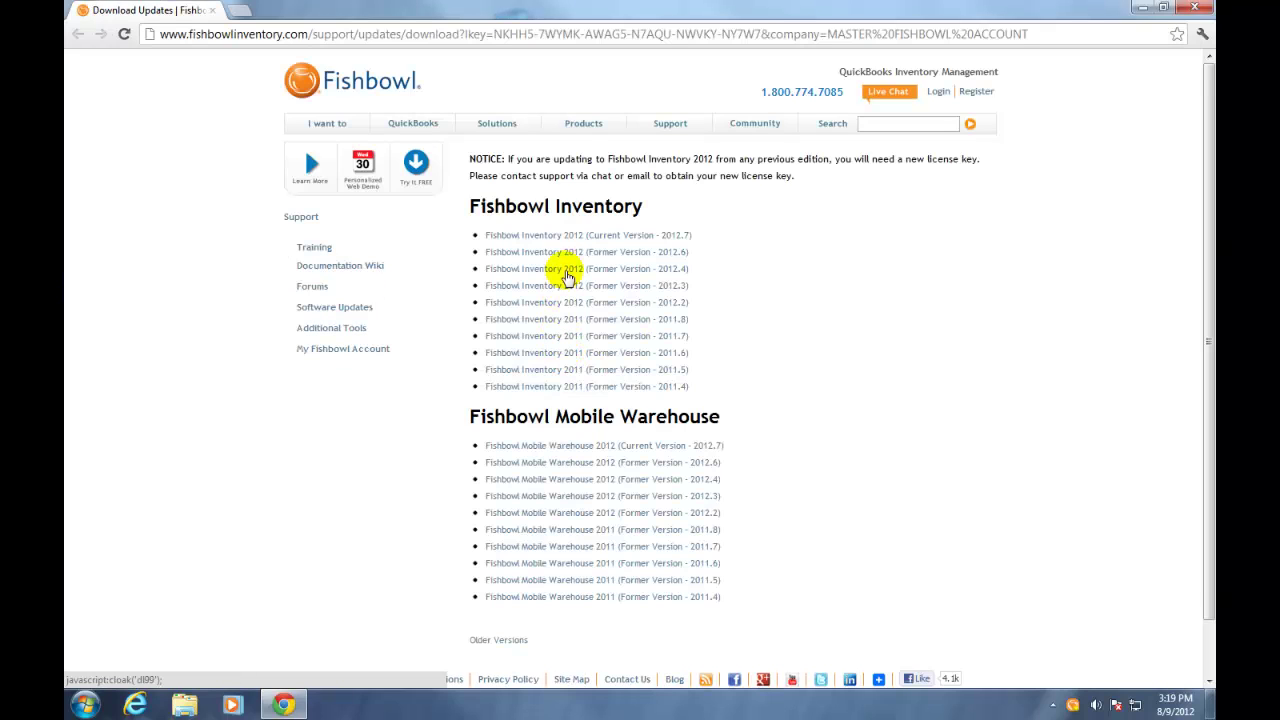
pyautogui.click(576, 238)
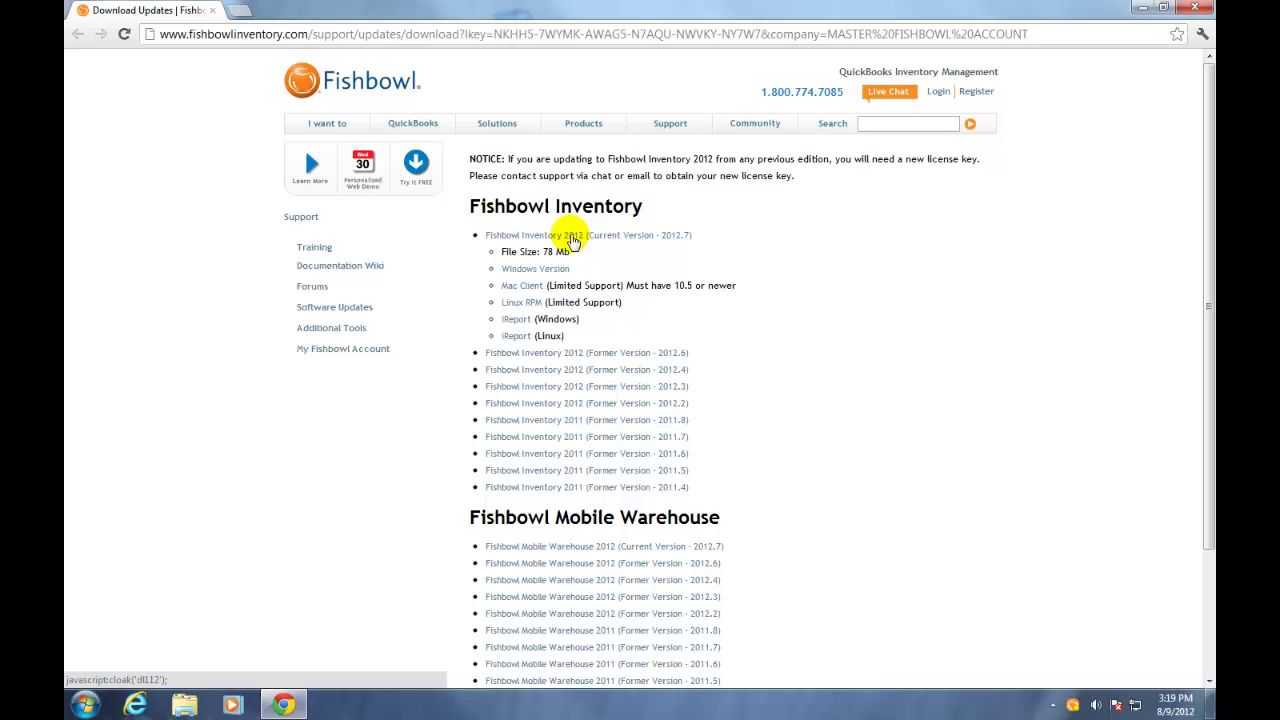
pyautogui.click(563, 270)
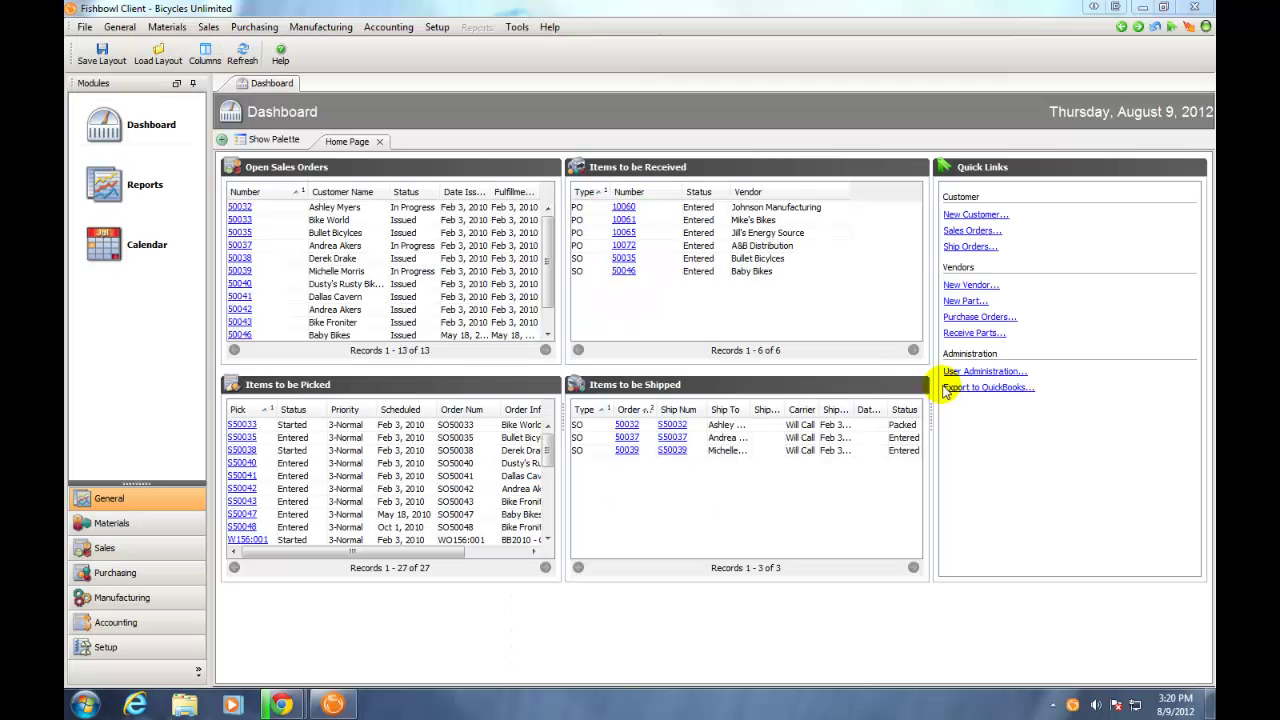
pyautogui.click(1188, 28)
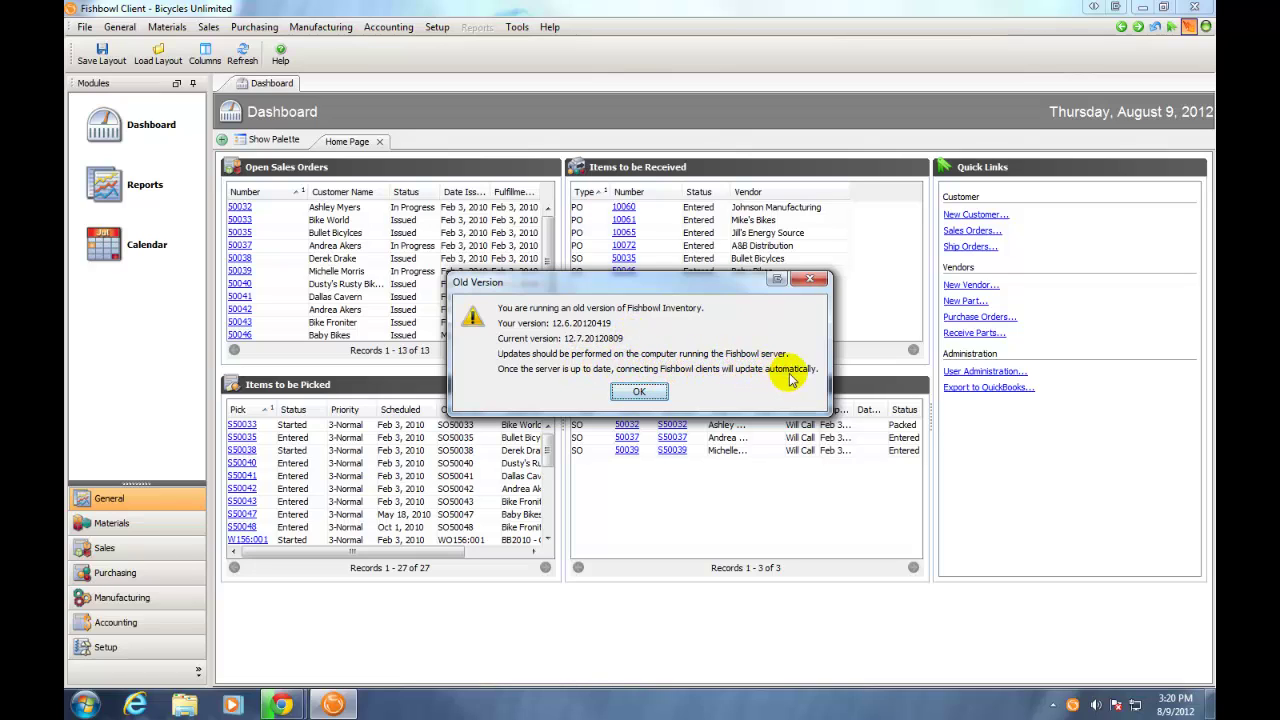
pyautogui.click(655, 393)
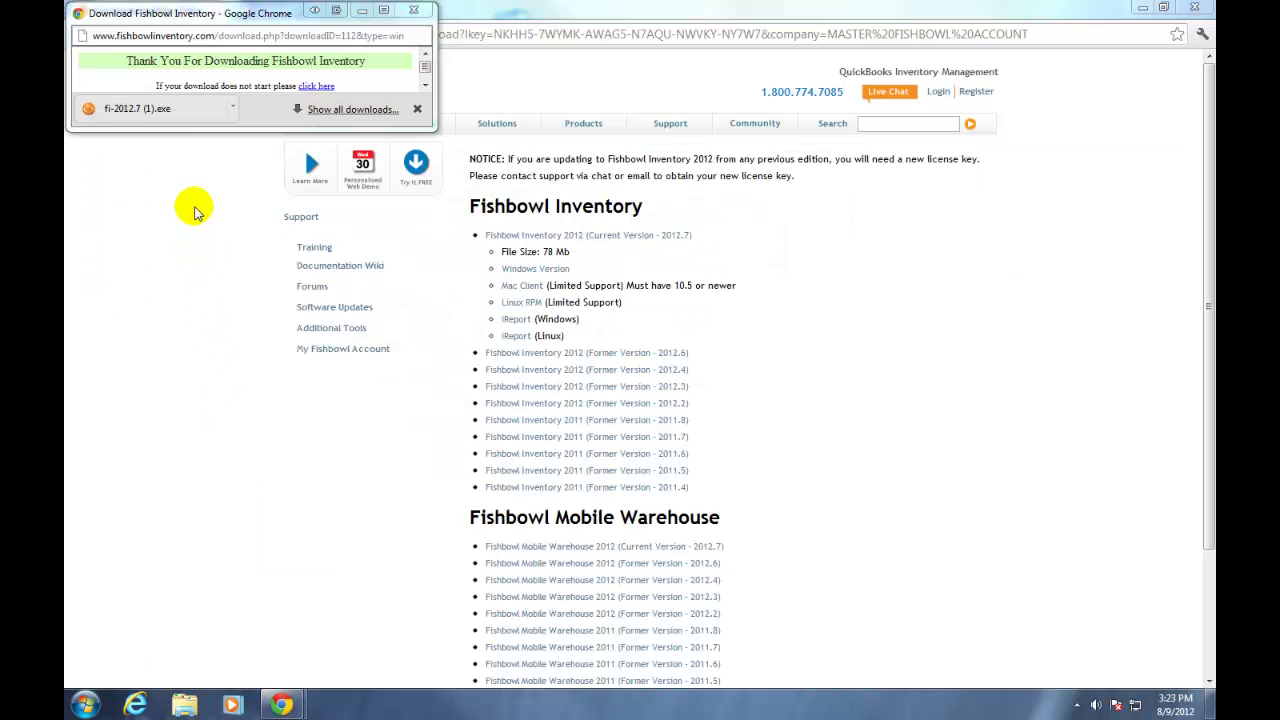
# - Run the downloaded fi-2012.7 (1).exe installer past the security warning, then minimize Chrome
pyautogui.click(205, 115)
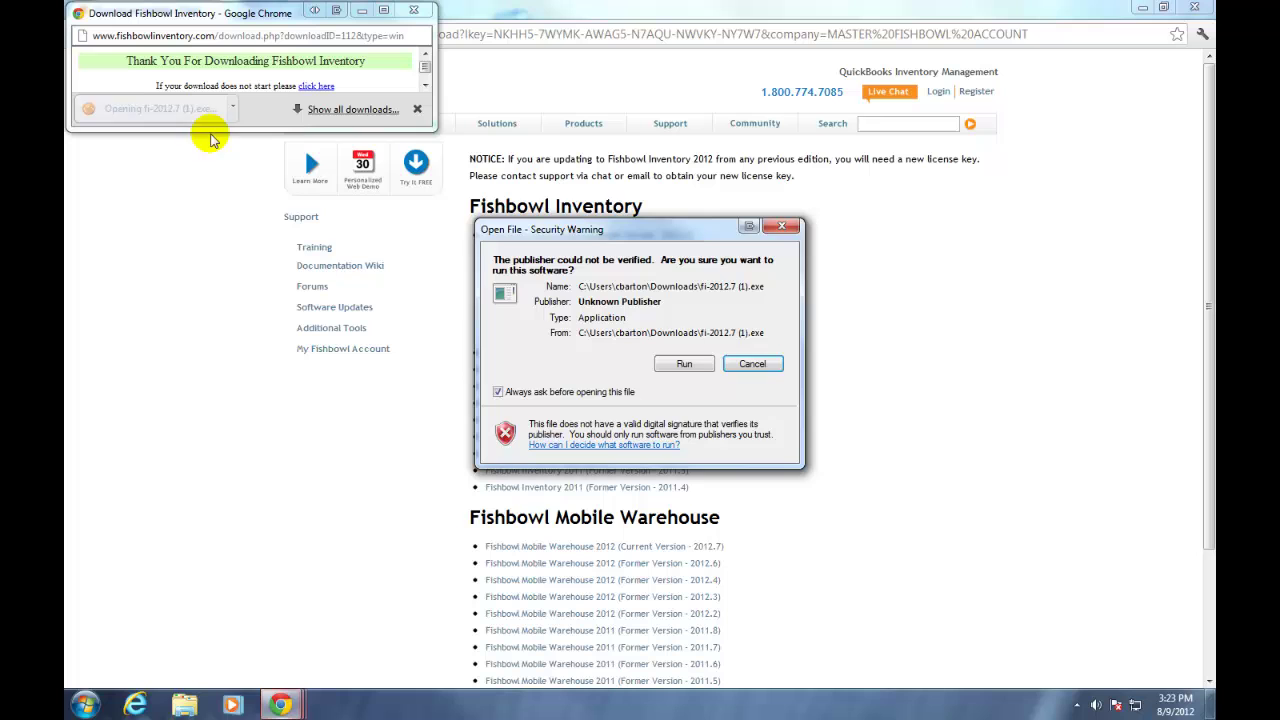
pyautogui.click(686, 365)
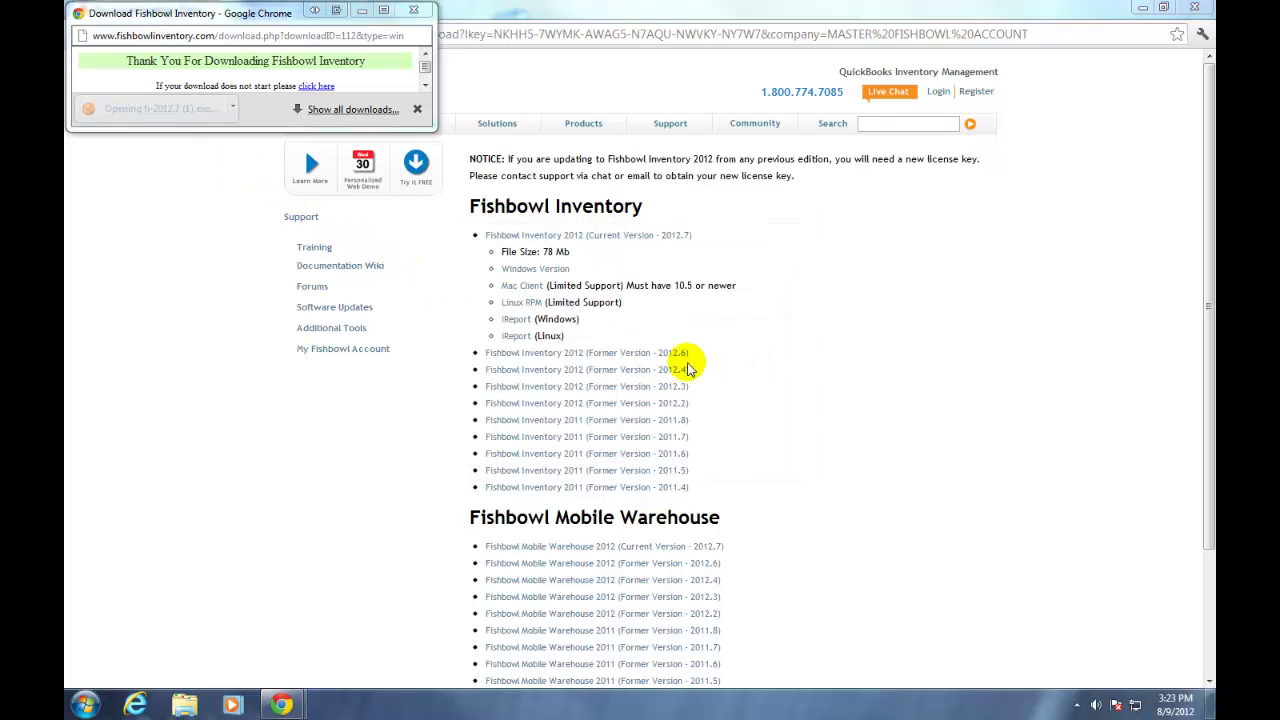
pyautogui.click(418, 12)
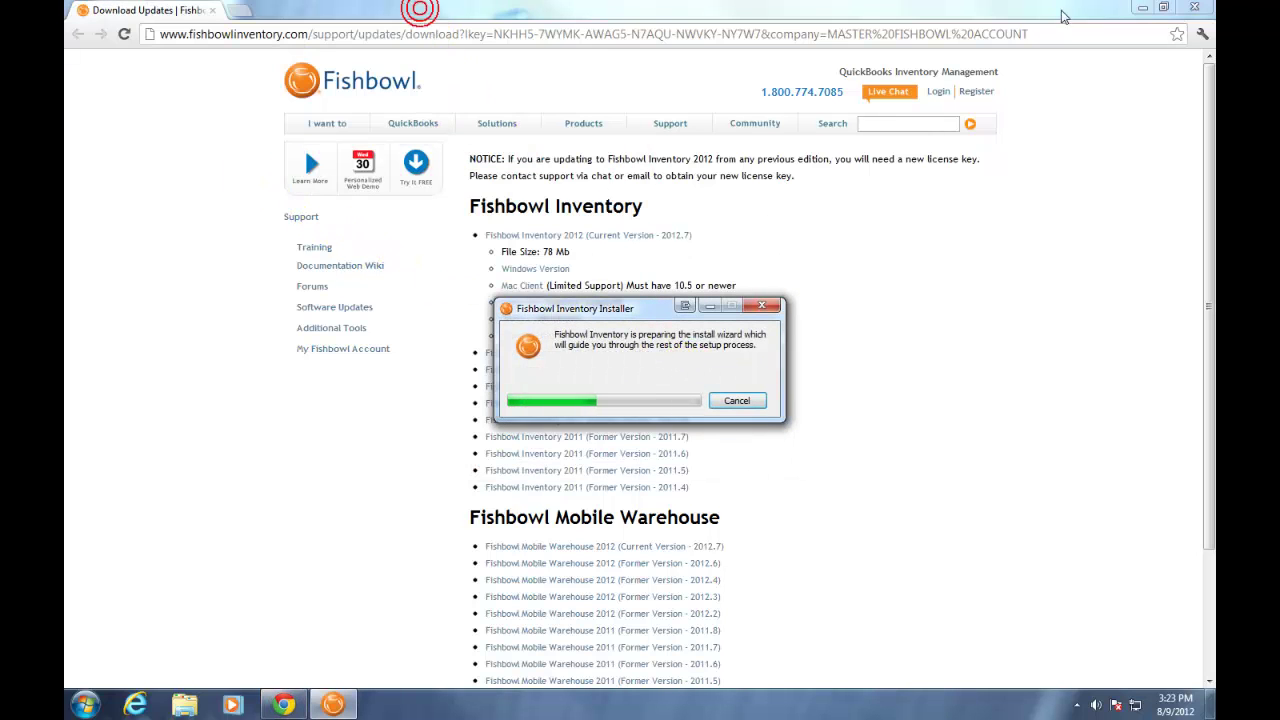
pyautogui.click(1142, 7)
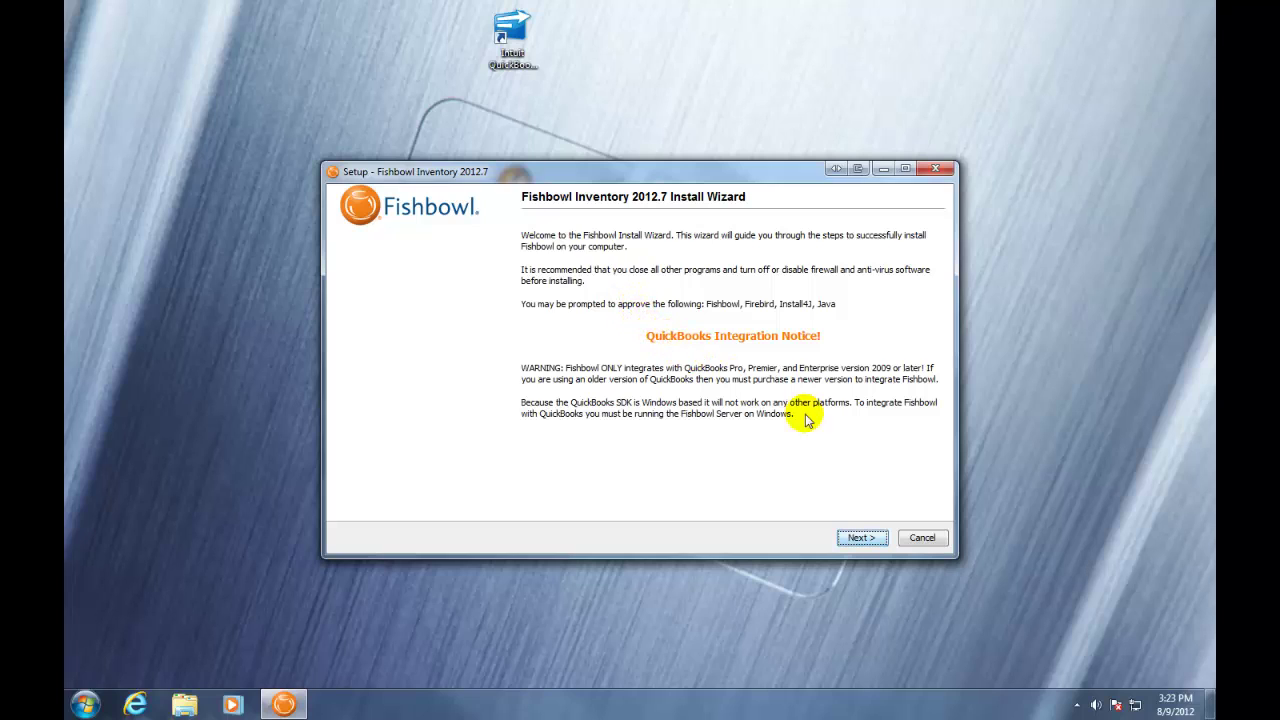
# - Exit the running Fishbowl program from its system-tray icon
pyautogui.click(1078, 705)
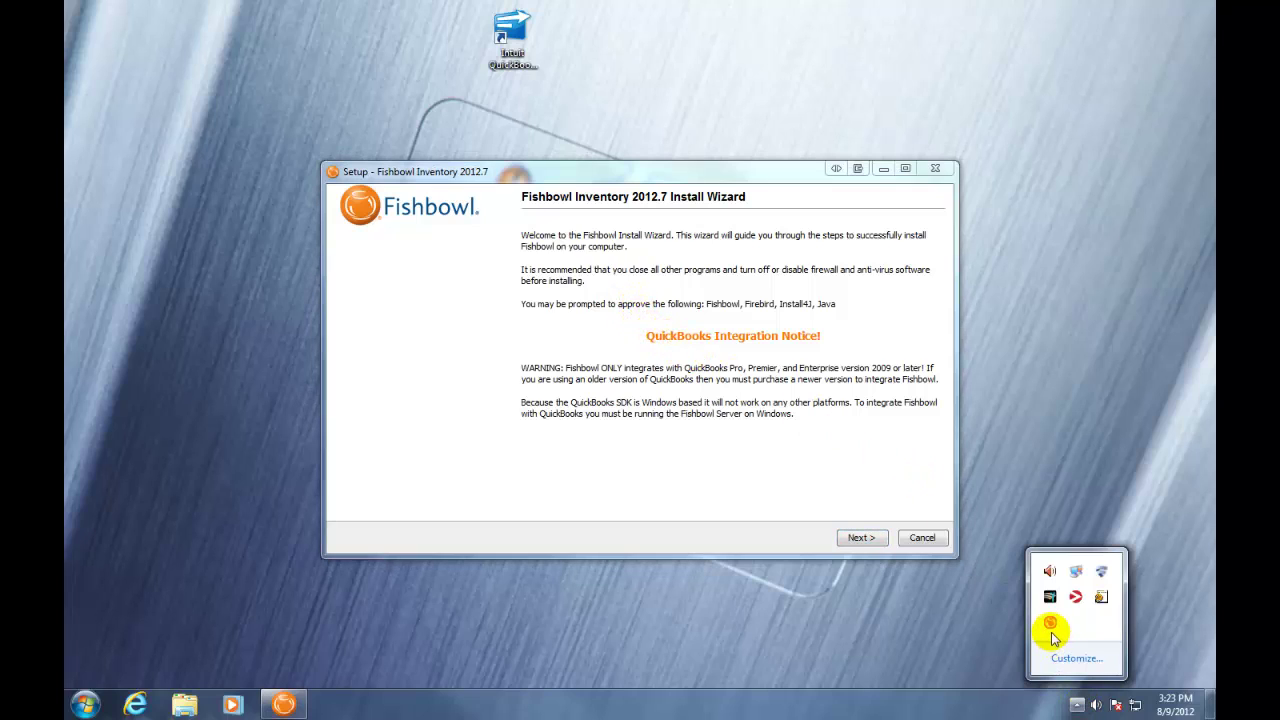
pyautogui.rightClick(1050, 626)
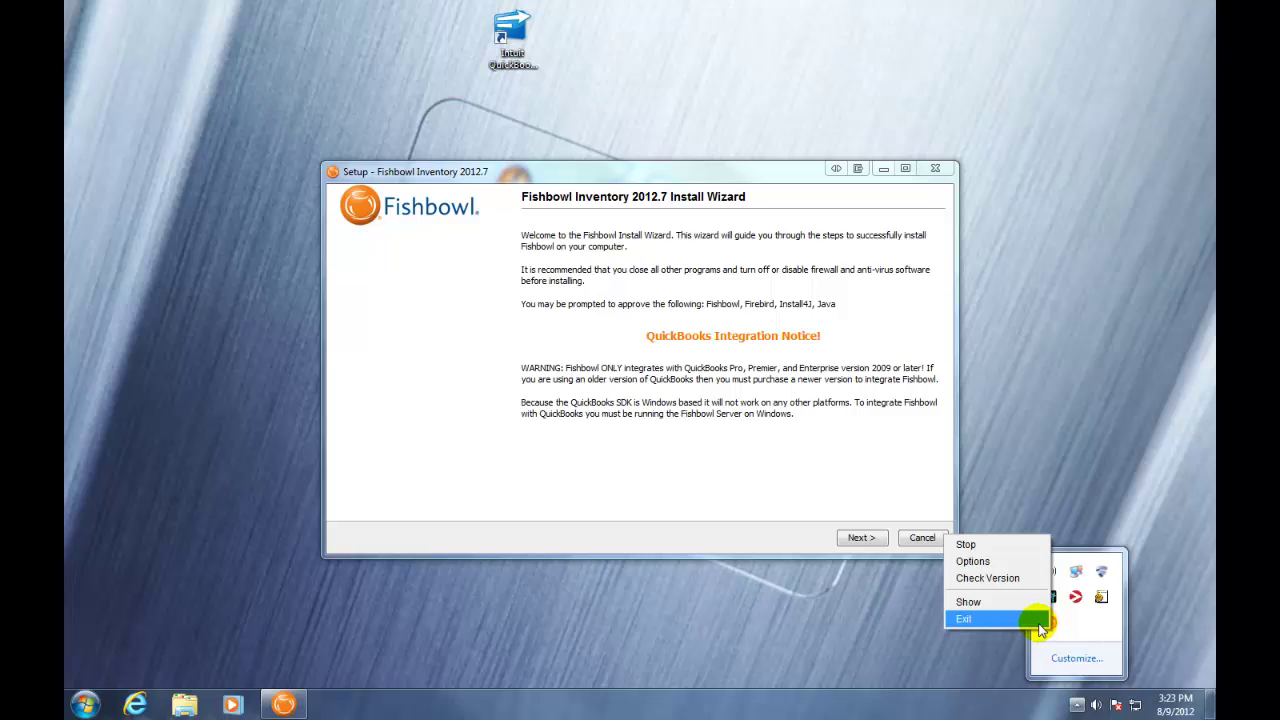
pyautogui.click(1040, 620)
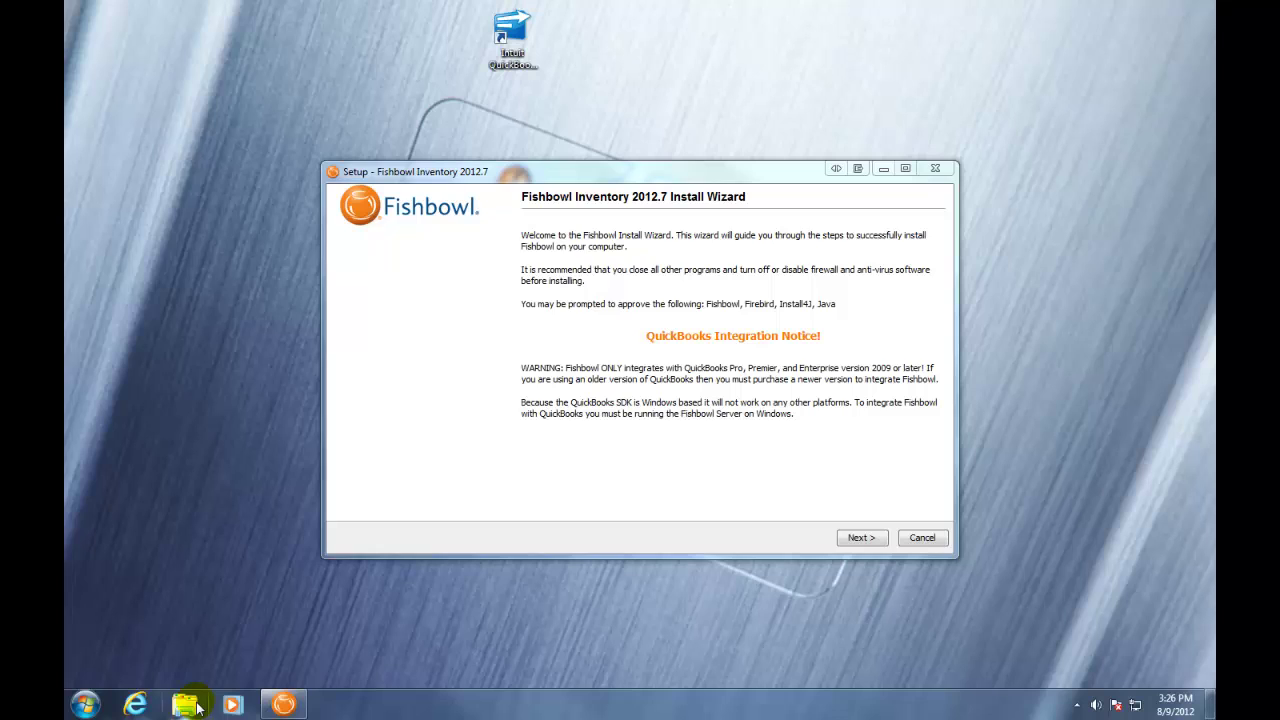
# - Copy EXAMPLE.FDB from C:\Program Files (x86)\Fishbowl\database\data
pyautogui.click(185, 703)
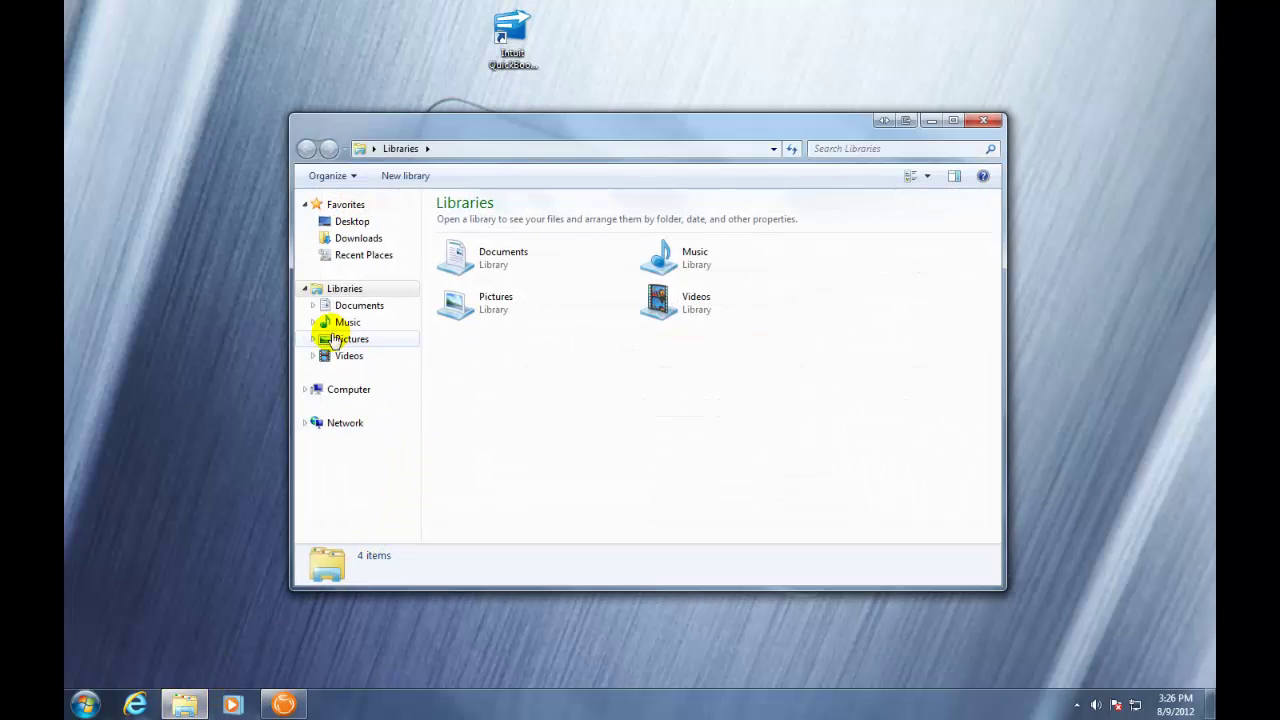
pyautogui.click(336, 389)
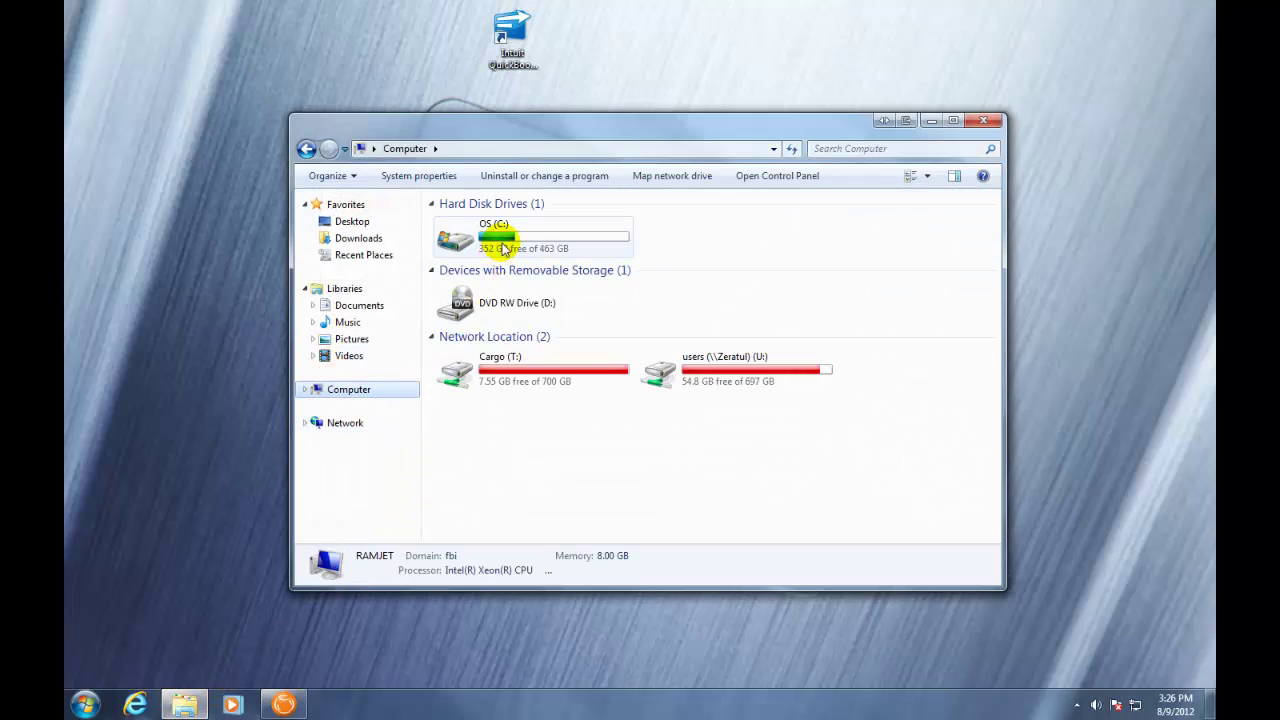
pyautogui.doubleClick(495, 240)
pyautogui.click(500, 292)
pyautogui.doubleClick(500, 291)
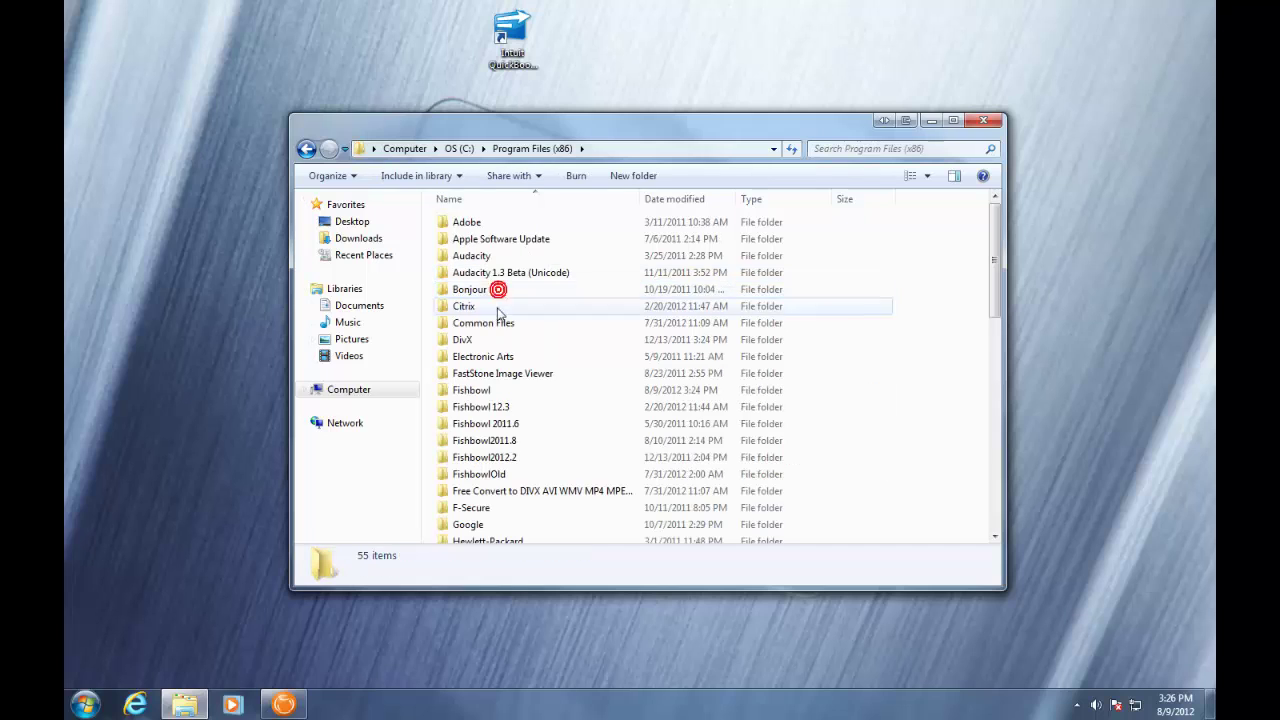
pyautogui.doubleClick(498, 390)
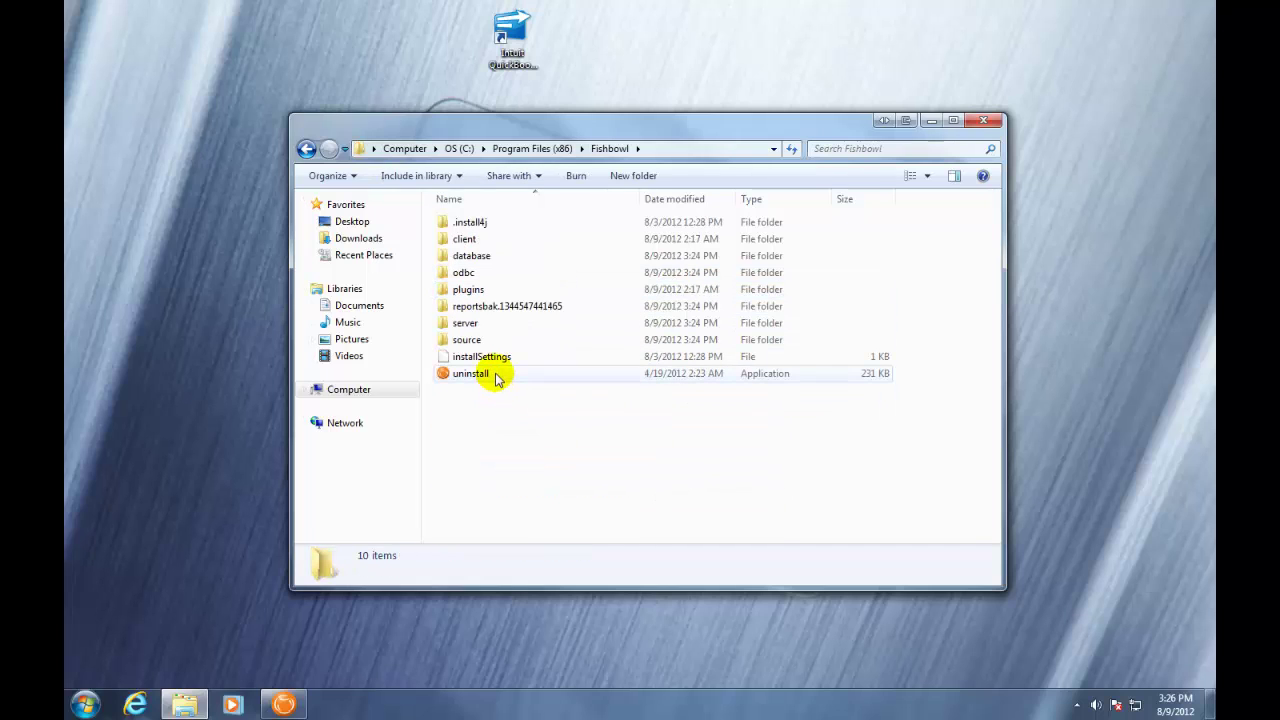
pyautogui.doubleClick(472, 256)
pyautogui.doubleClick(466, 240)
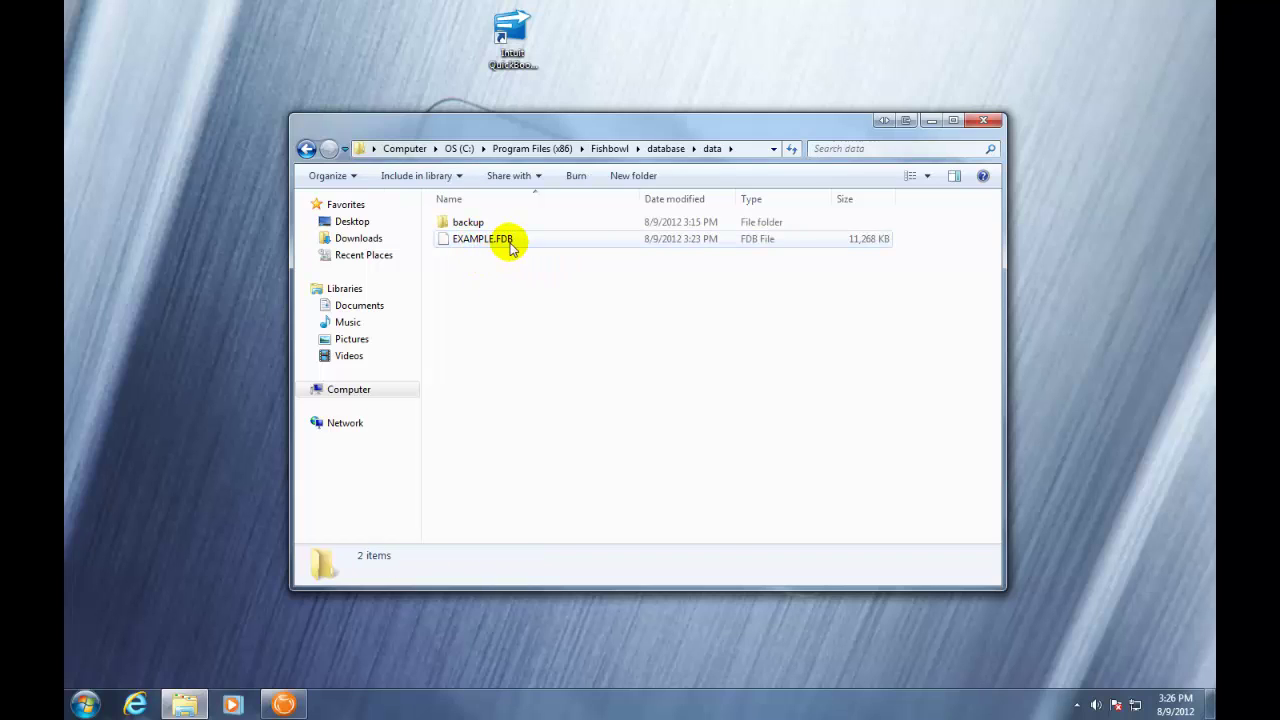
pyautogui.click(509, 246)
pyautogui.rightClick(510, 246)
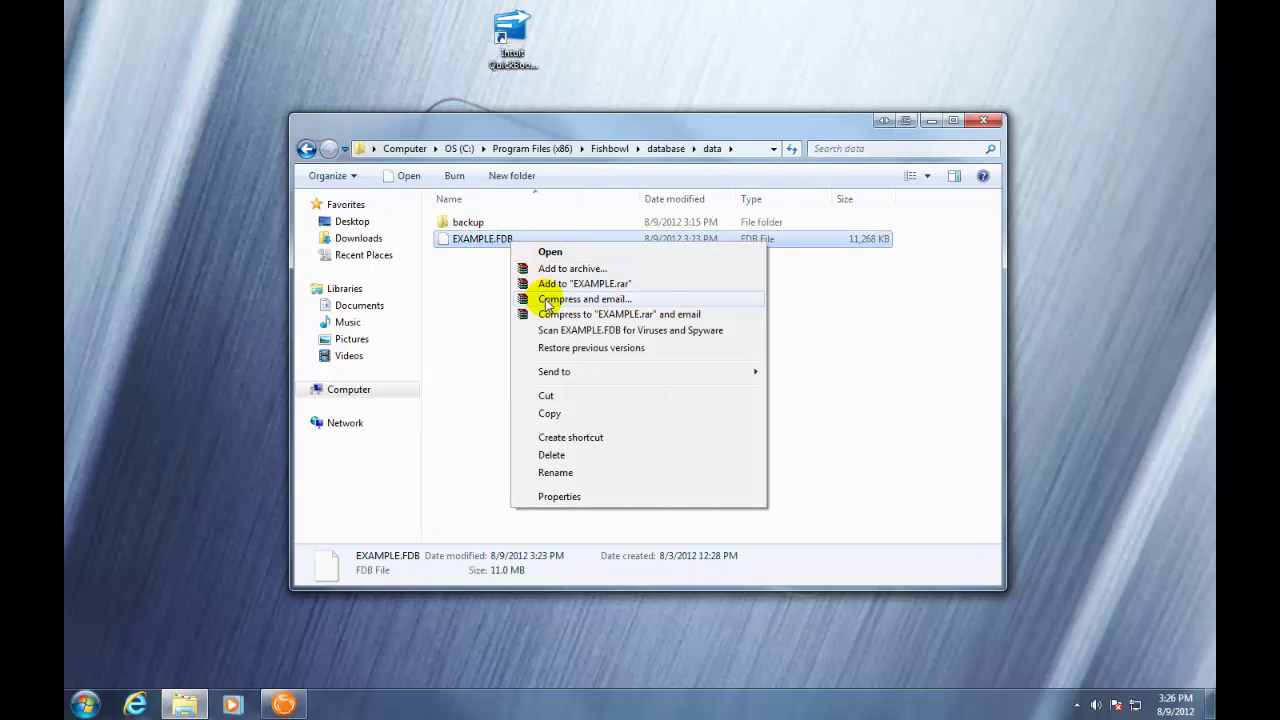
pyautogui.click(552, 414)
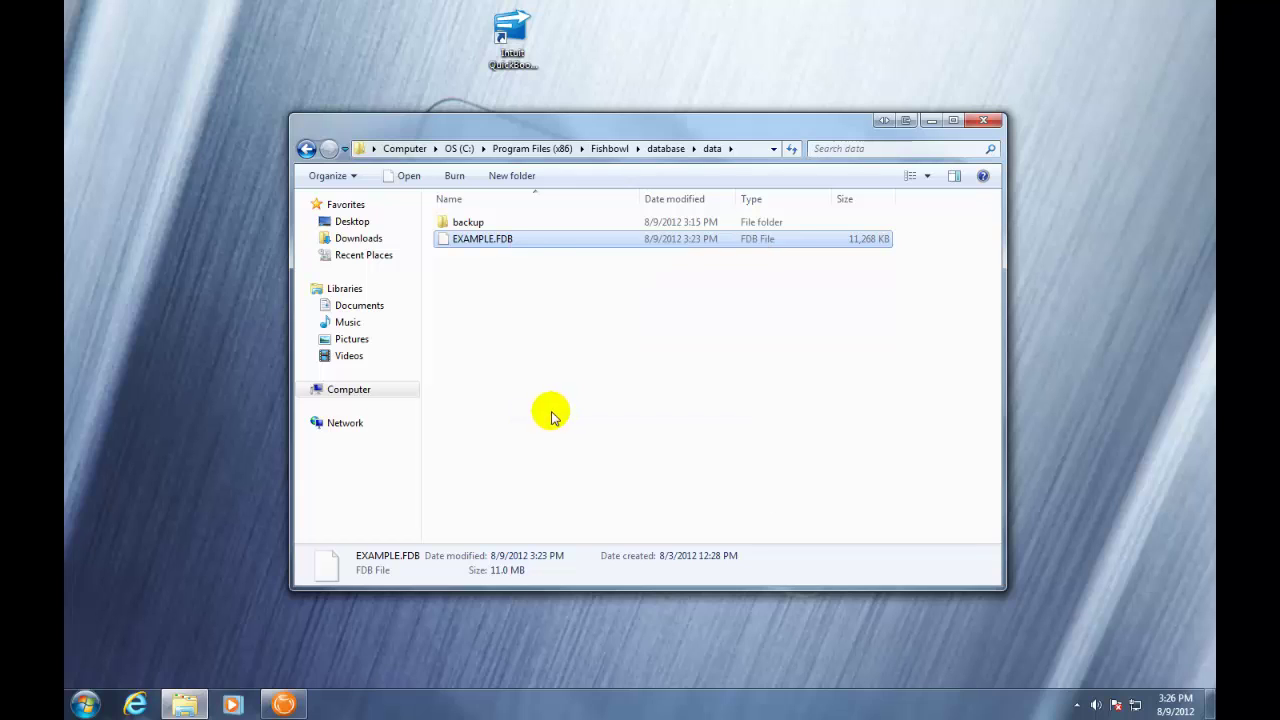
# - Create a desktop folder named FB Backup and paste EXAMPLE.FDB into it
pyautogui.rightClick(169, 320)
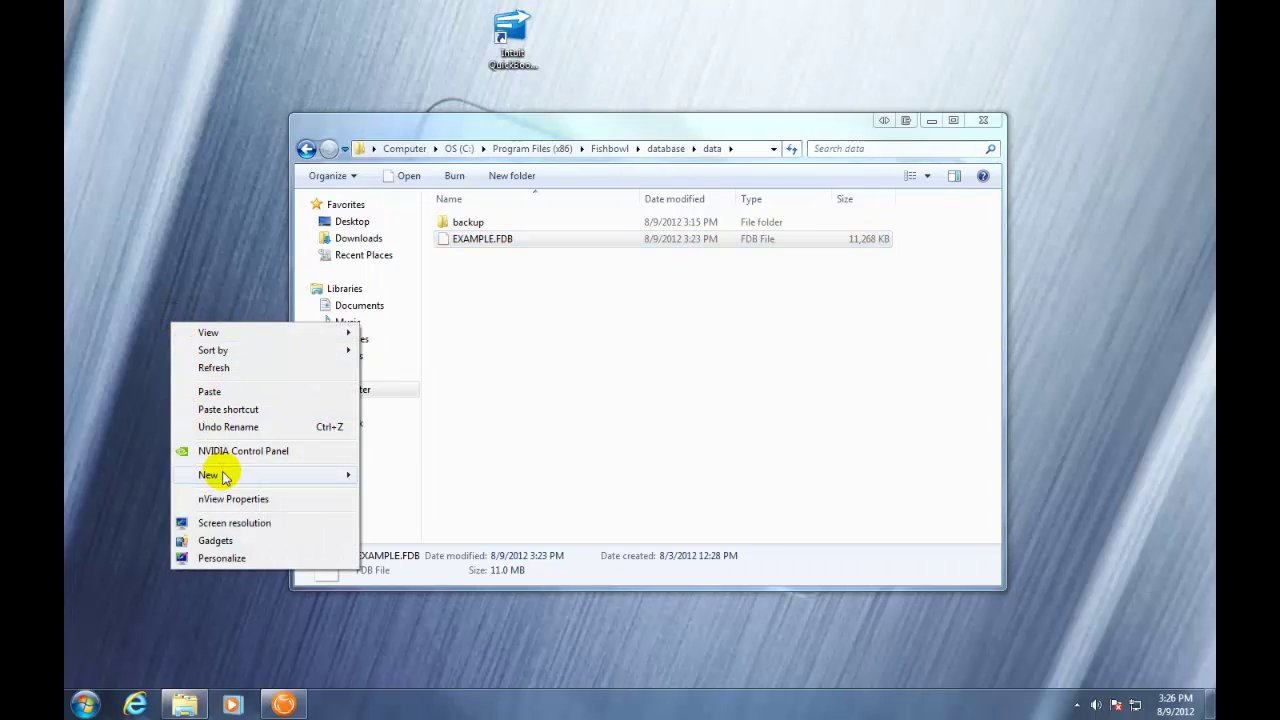
pyautogui.moveTo(330, 475)
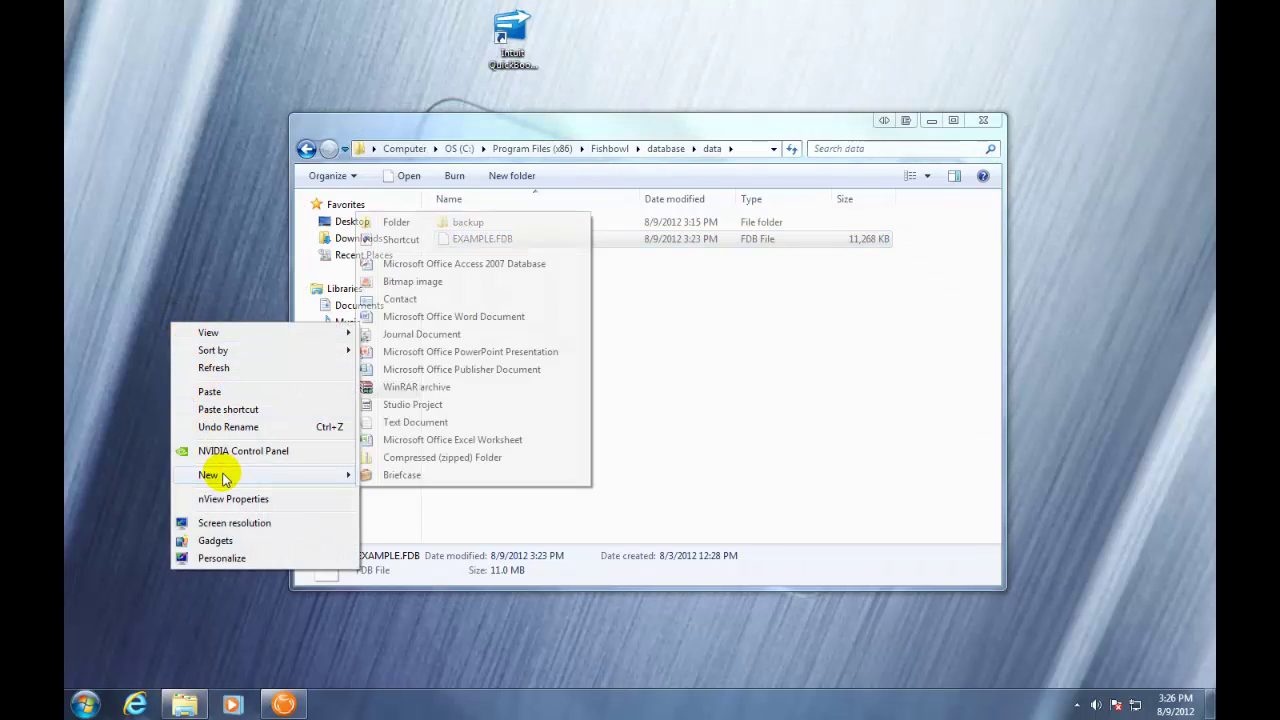
pyautogui.click(410, 222)
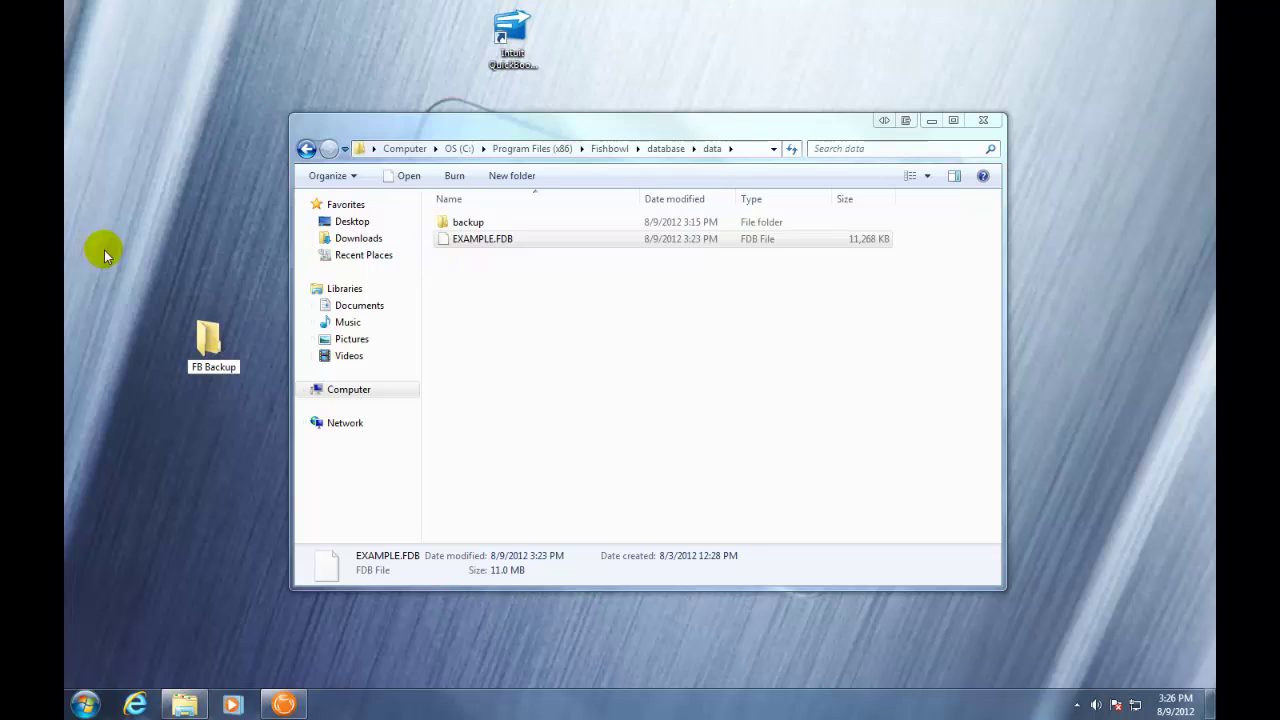
pyautogui.rightClick(211, 347)
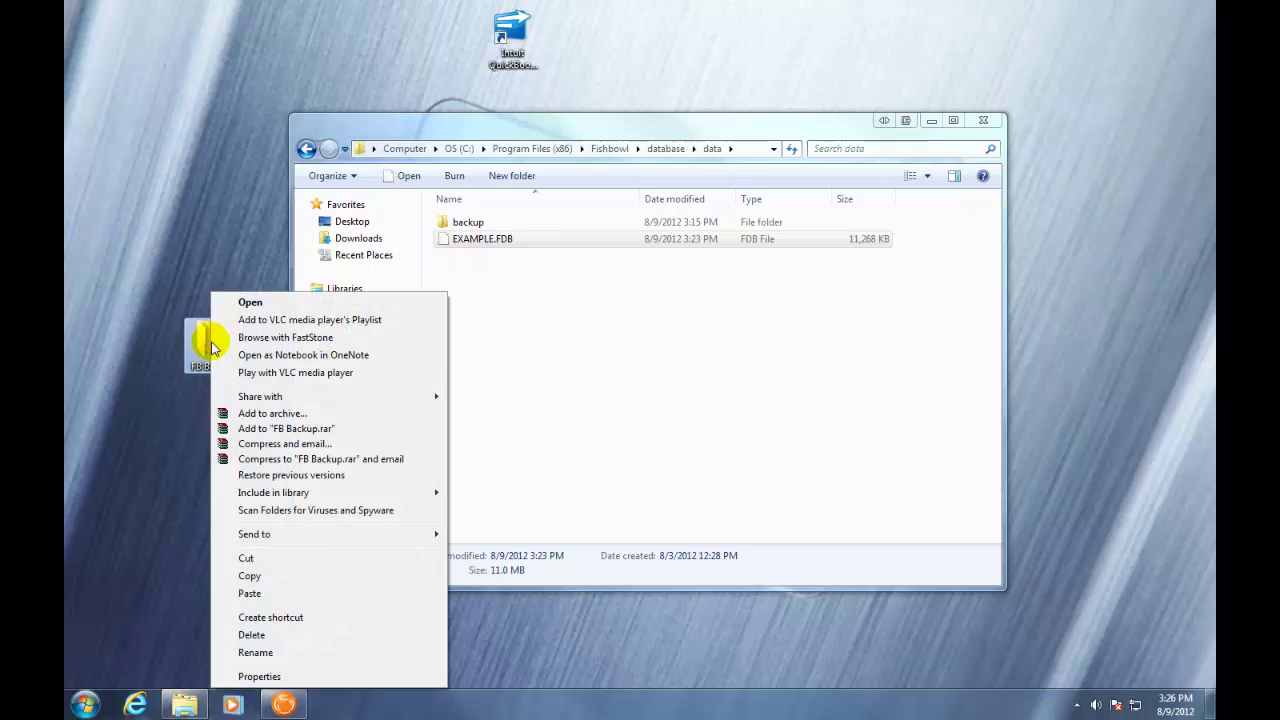
pyautogui.click(250, 594)
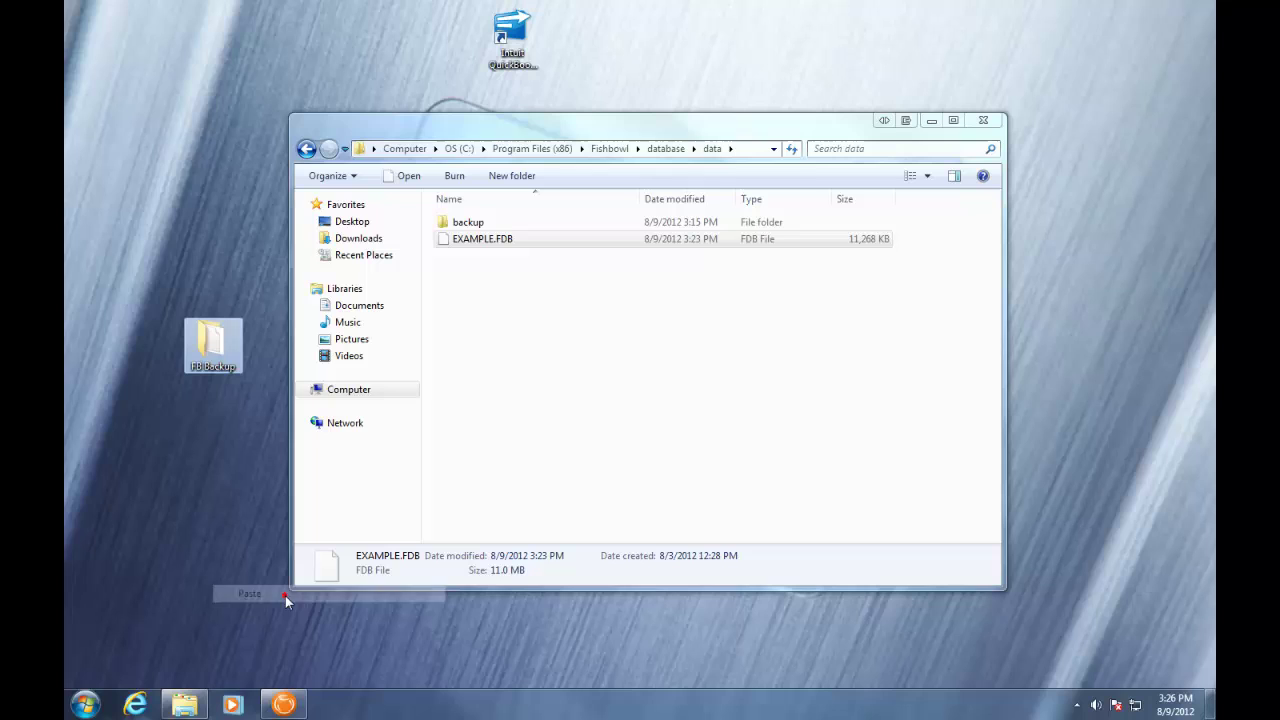
pyautogui.click(610, 149)
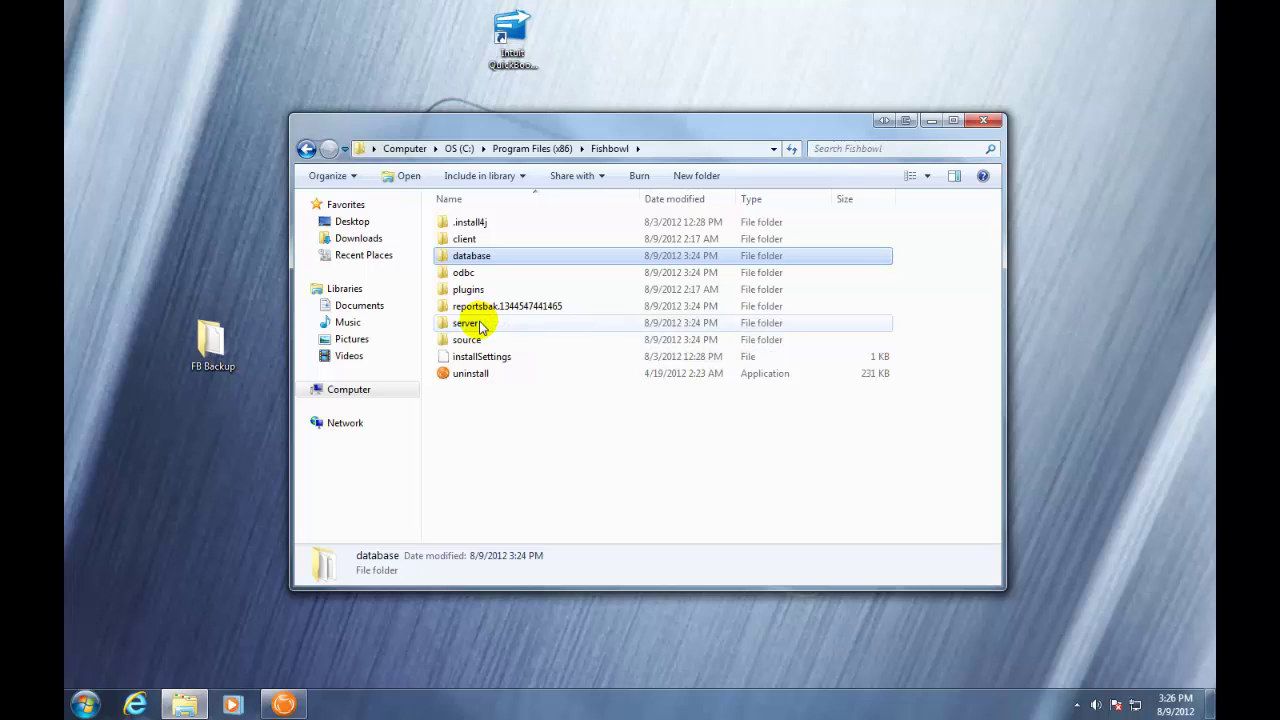
pyautogui.doubleClick(479, 325)
pyautogui.click(470, 257)
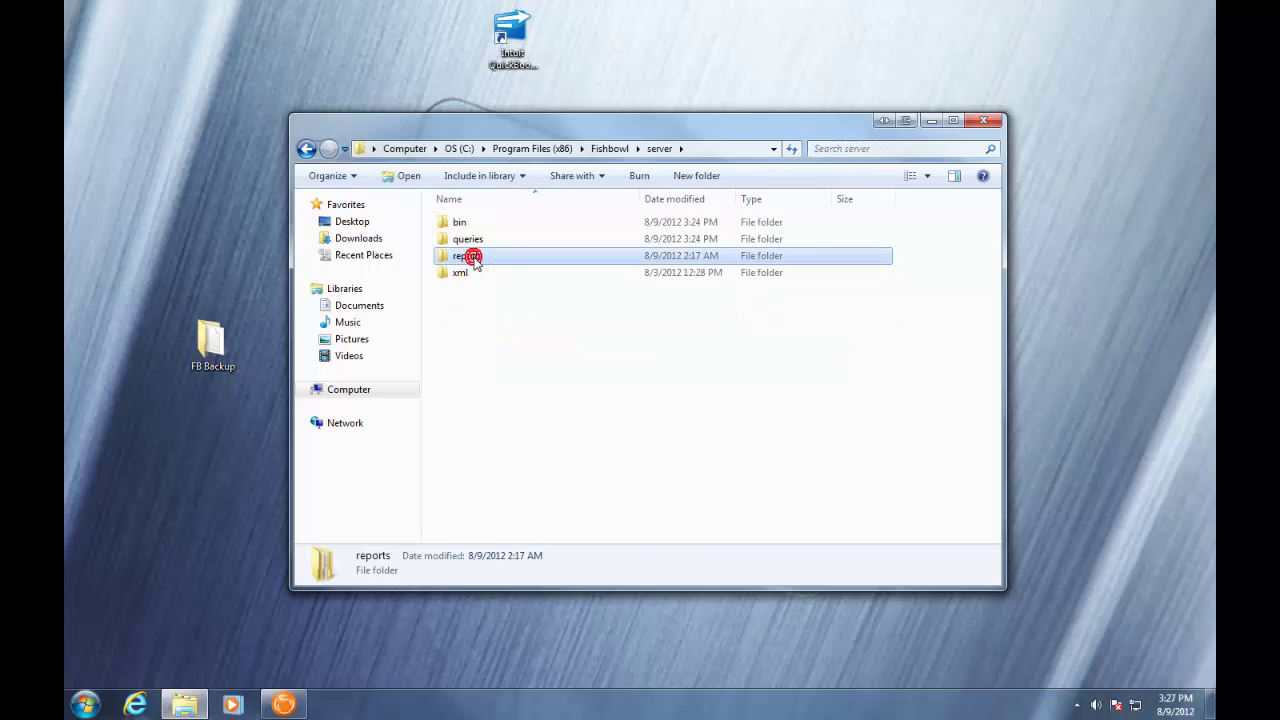
pyautogui.rightClick(474, 259)
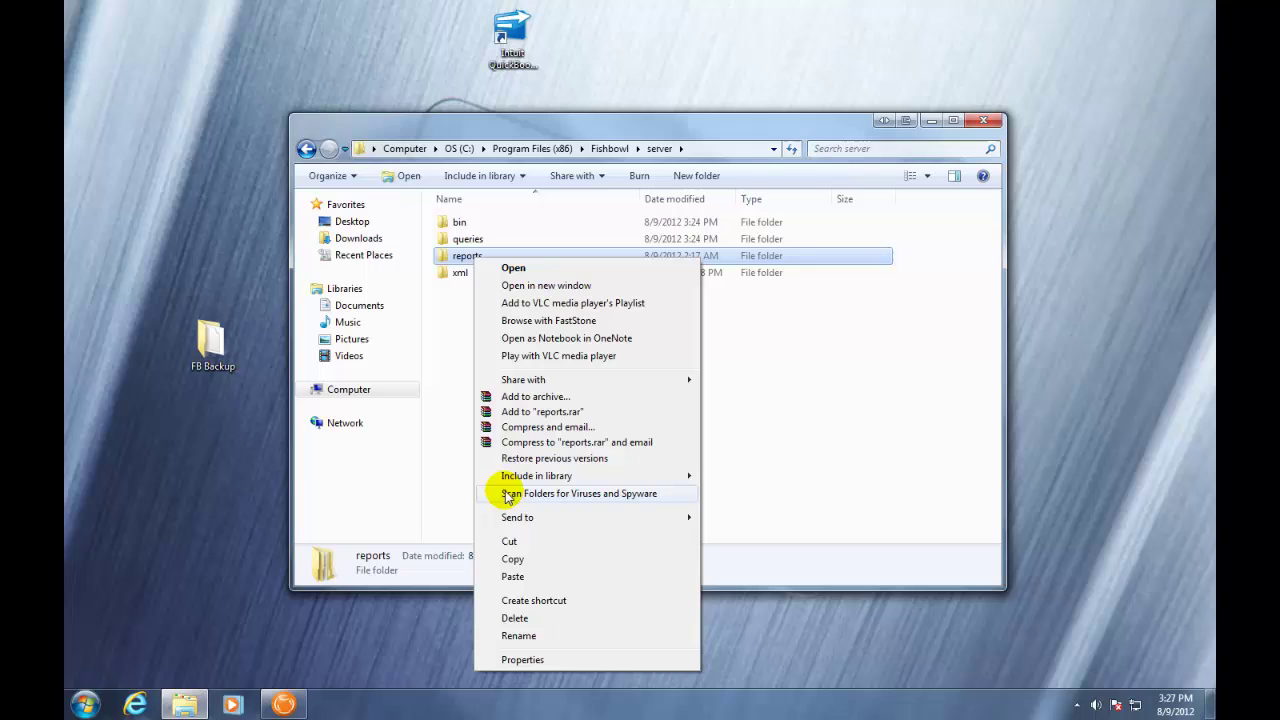
pyautogui.click(512, 559)
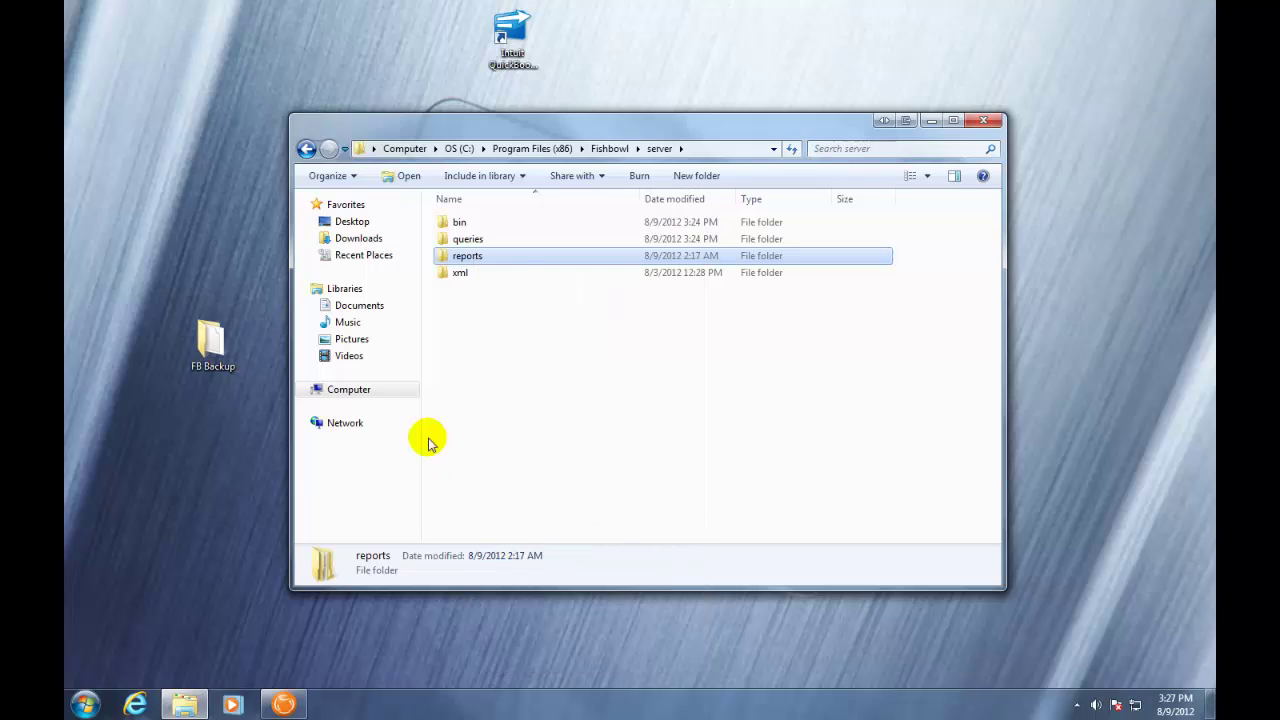
pyautogui.click(205, 340)
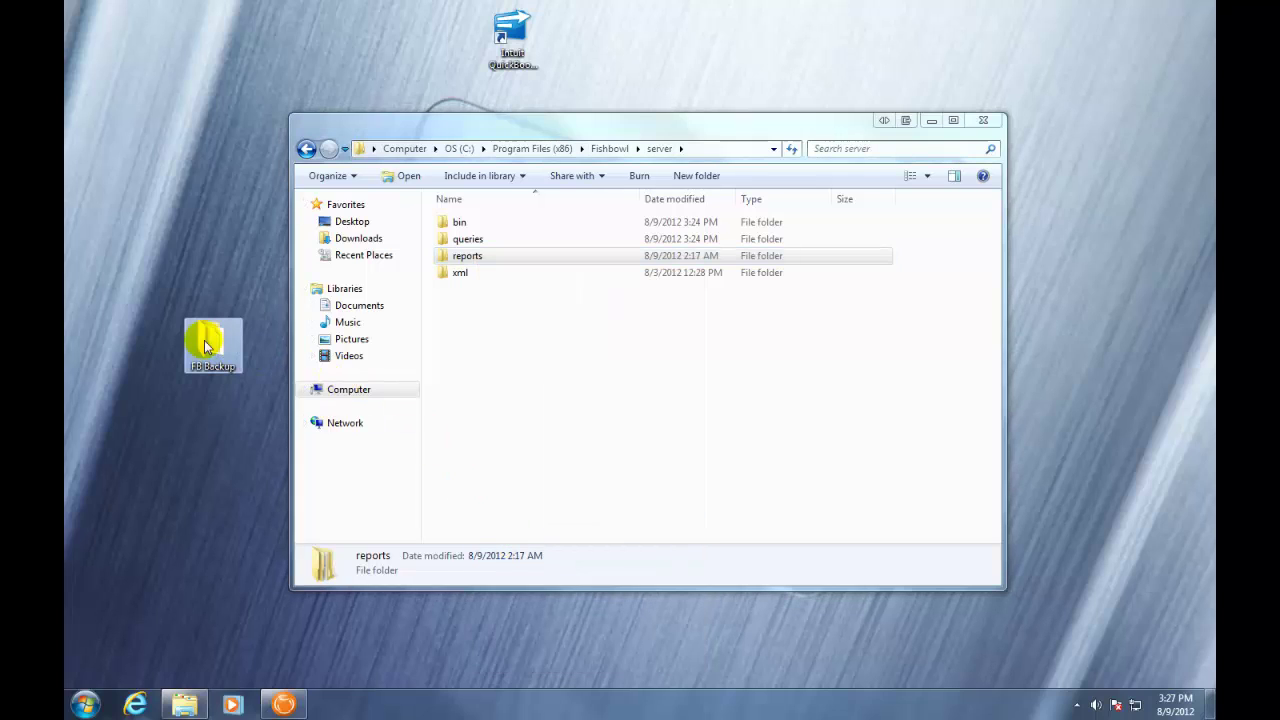
pyautogui.rightClick(204, 345)
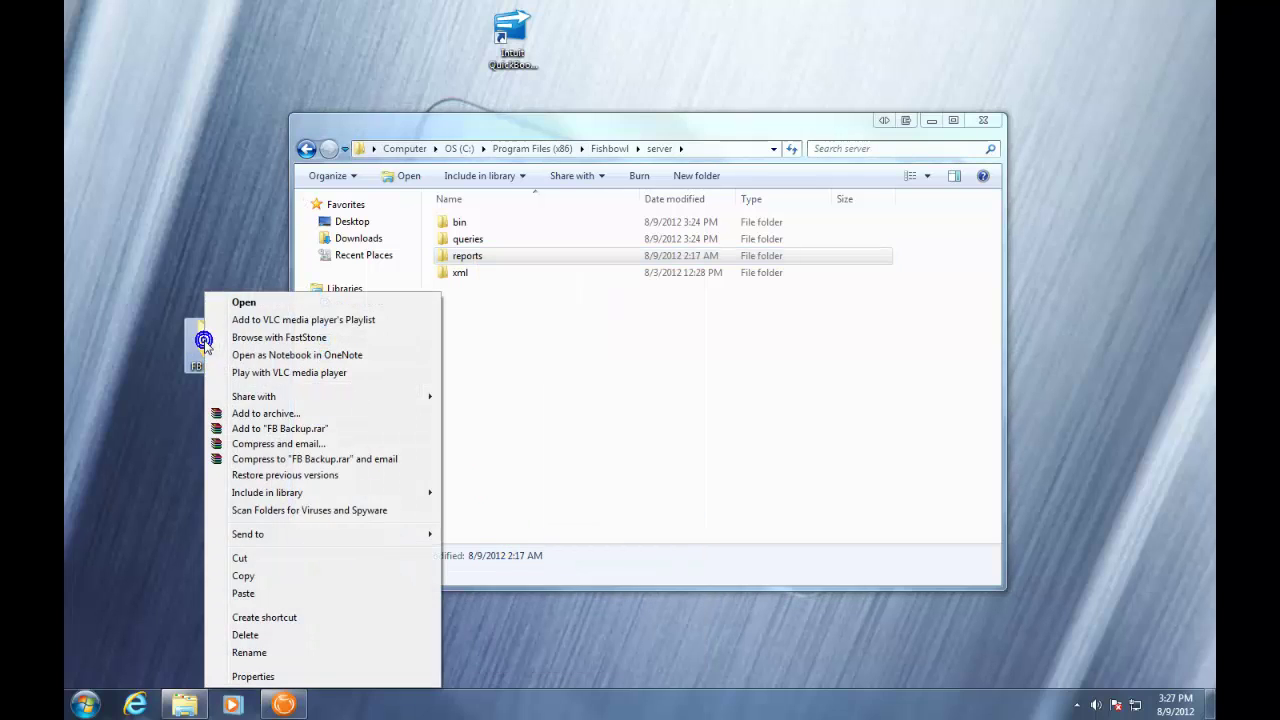
pyautogui.click(244, 593)
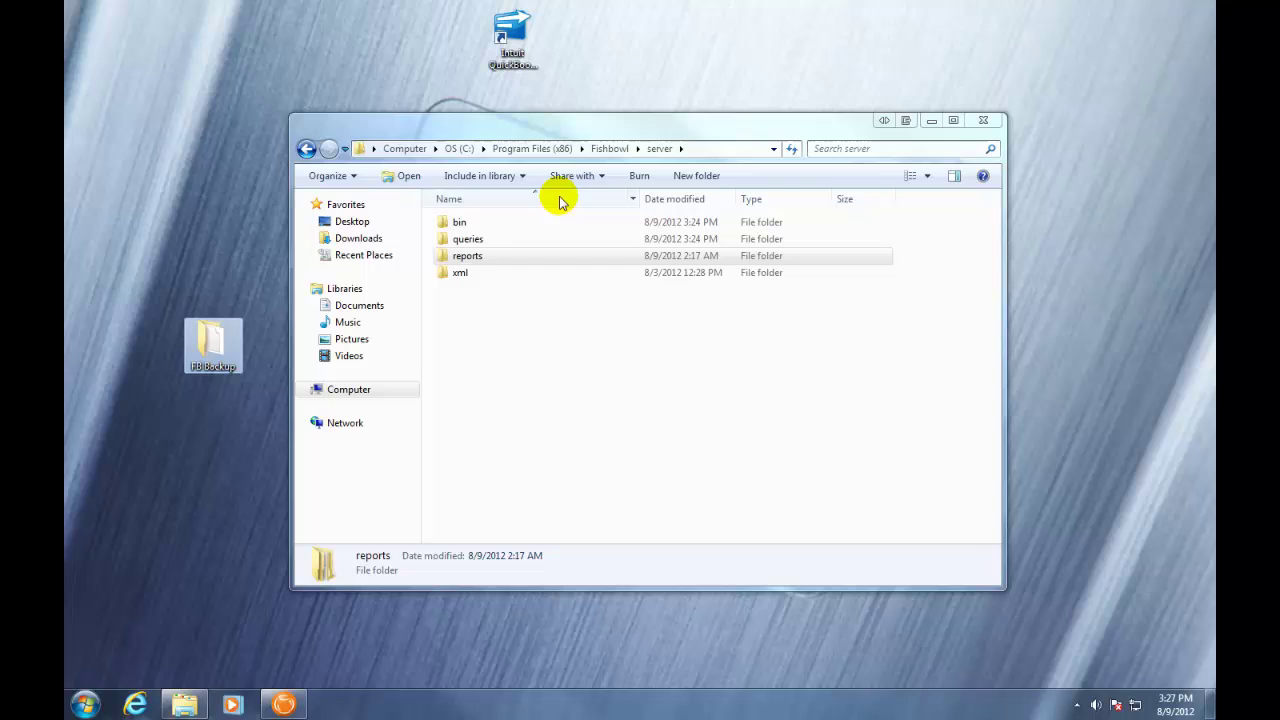
pyautogui.click(609, 149)
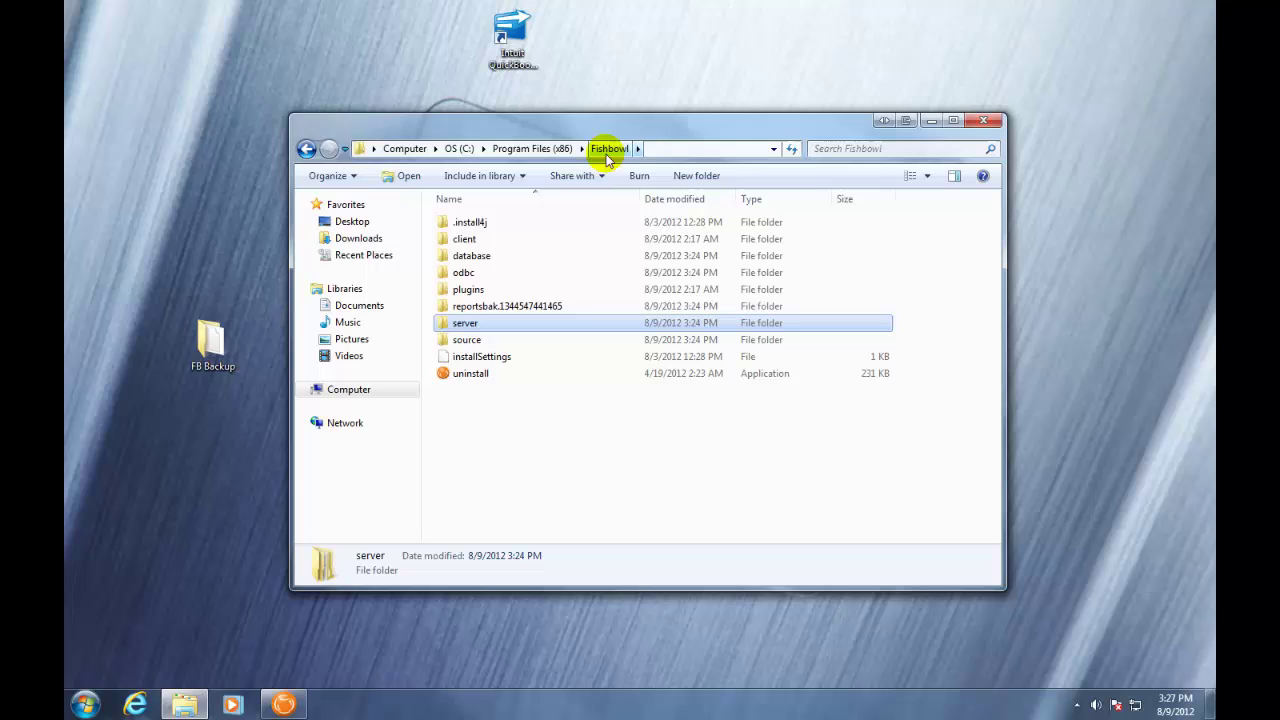
# - Copy the database\images folder into the desktop FB Backup folder
pyautogui.doubleClick(490, 256)
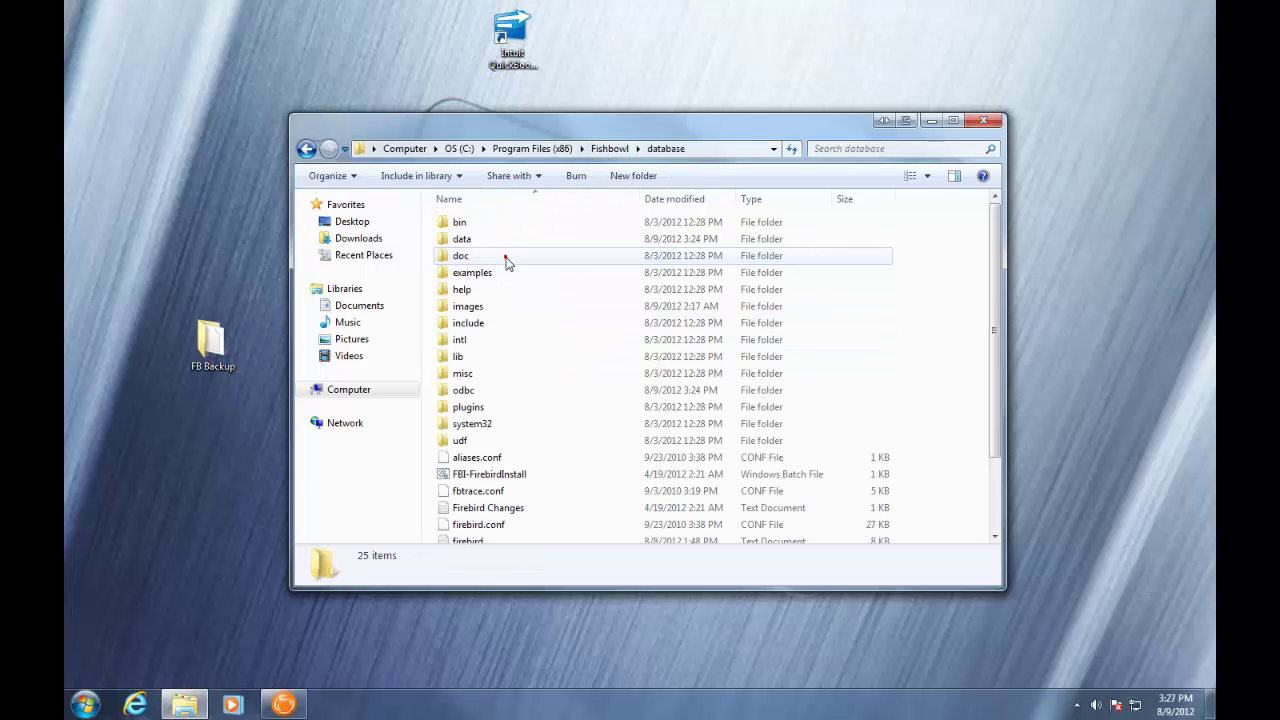
pyautogui.click(490, 310)
pyautogui.rightClick(490, 310)
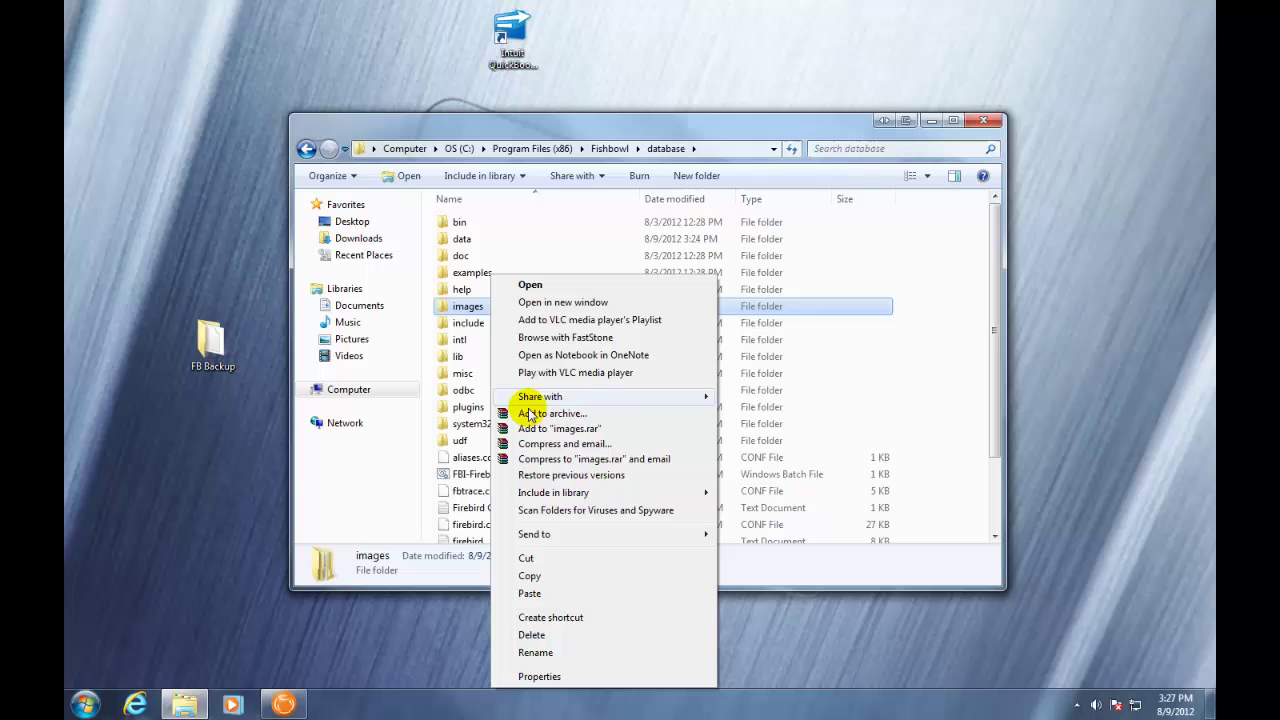
pyautogui.click(529, 577)
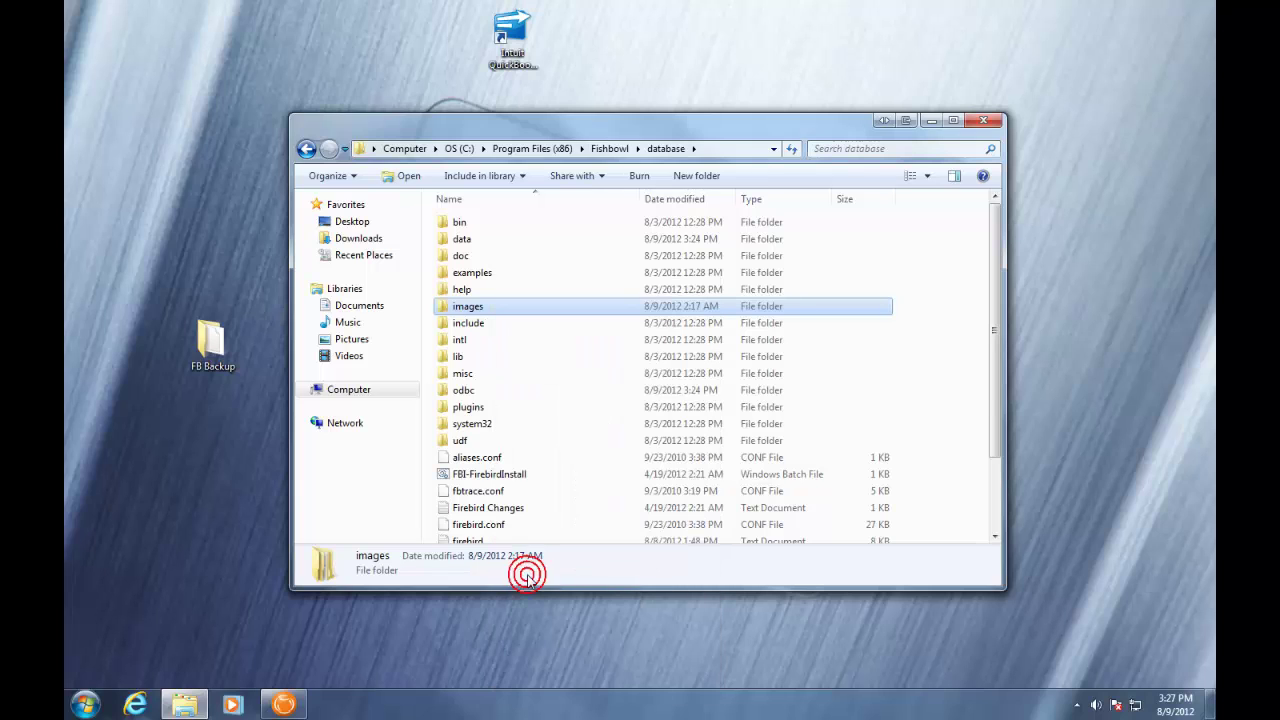
pyautogui.rightClick(207, 352)
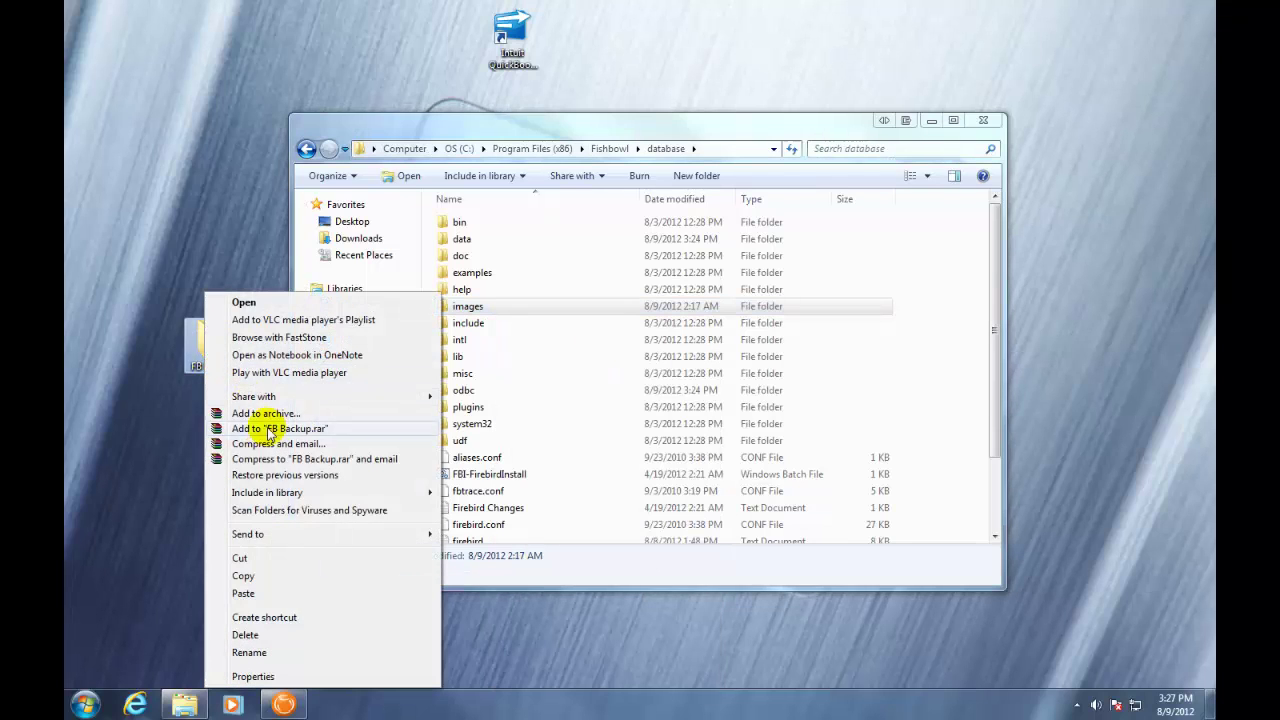
pyautogui.click(281, 594)
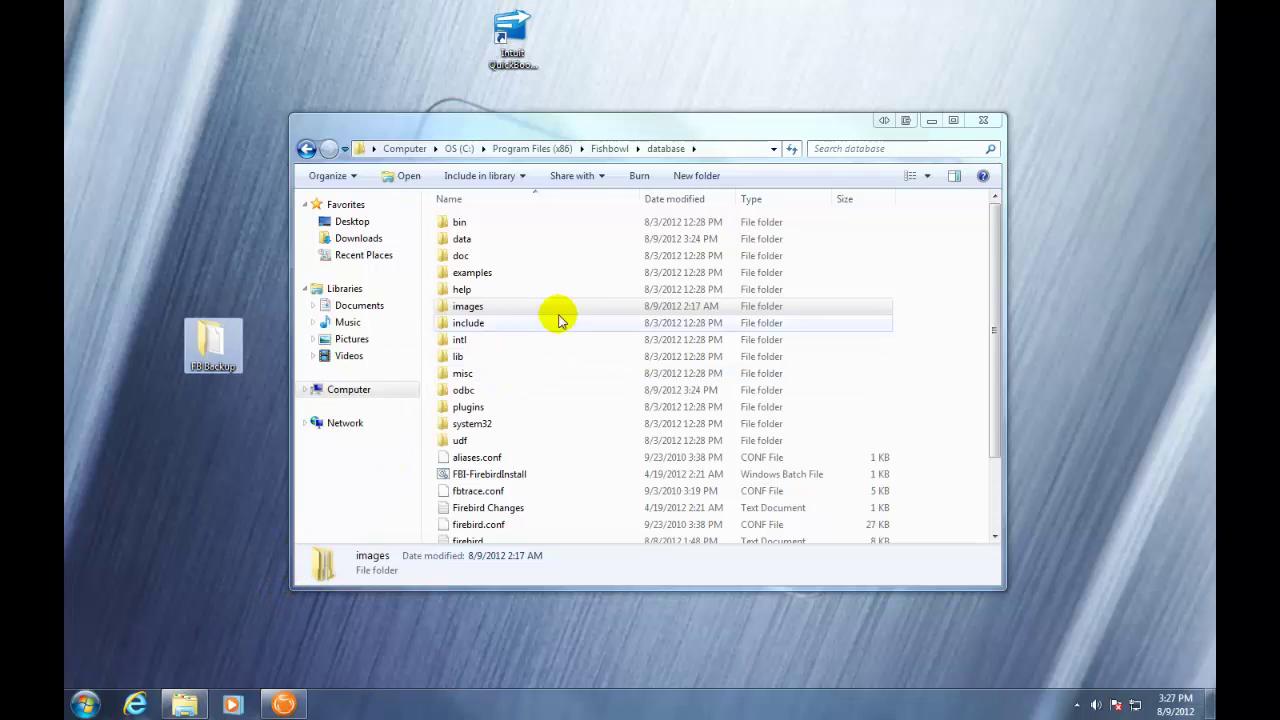
# - Confirm FB Backup holds images, reports and EXAMPLE.FDB, then close the window
pyautogui.click(993, 121)
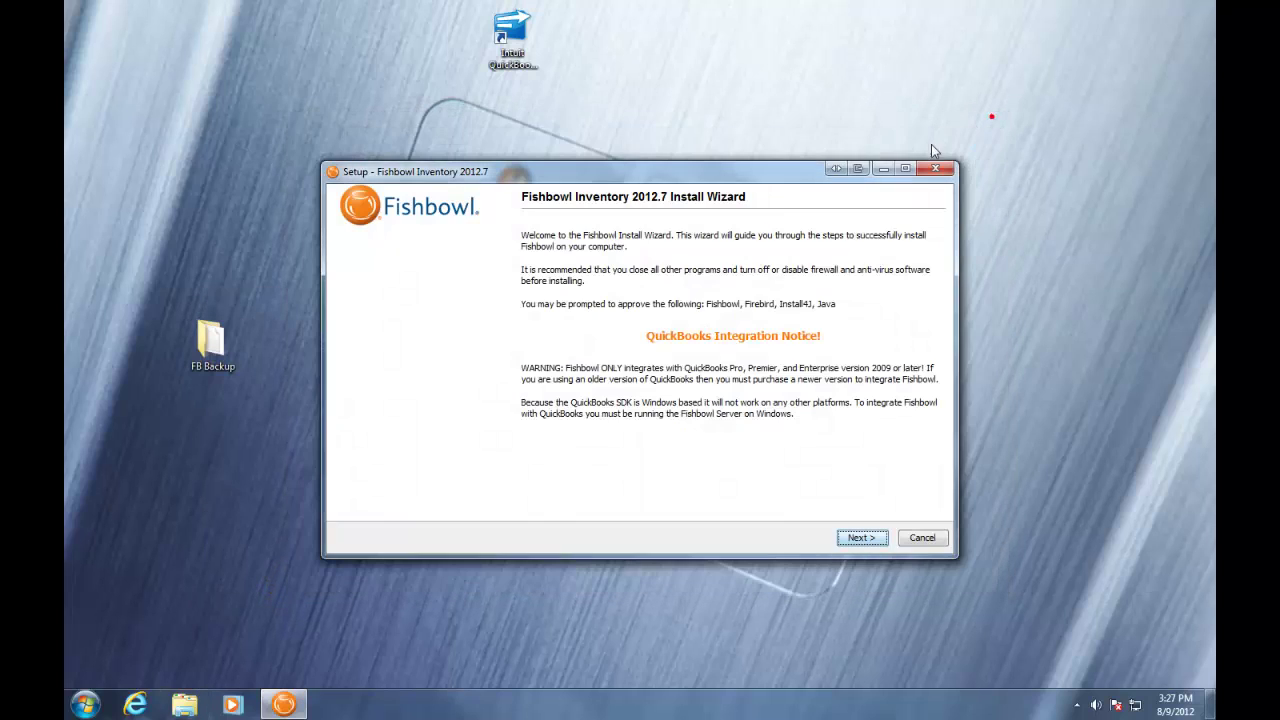
pyautogui.doubleClick(210, 348)
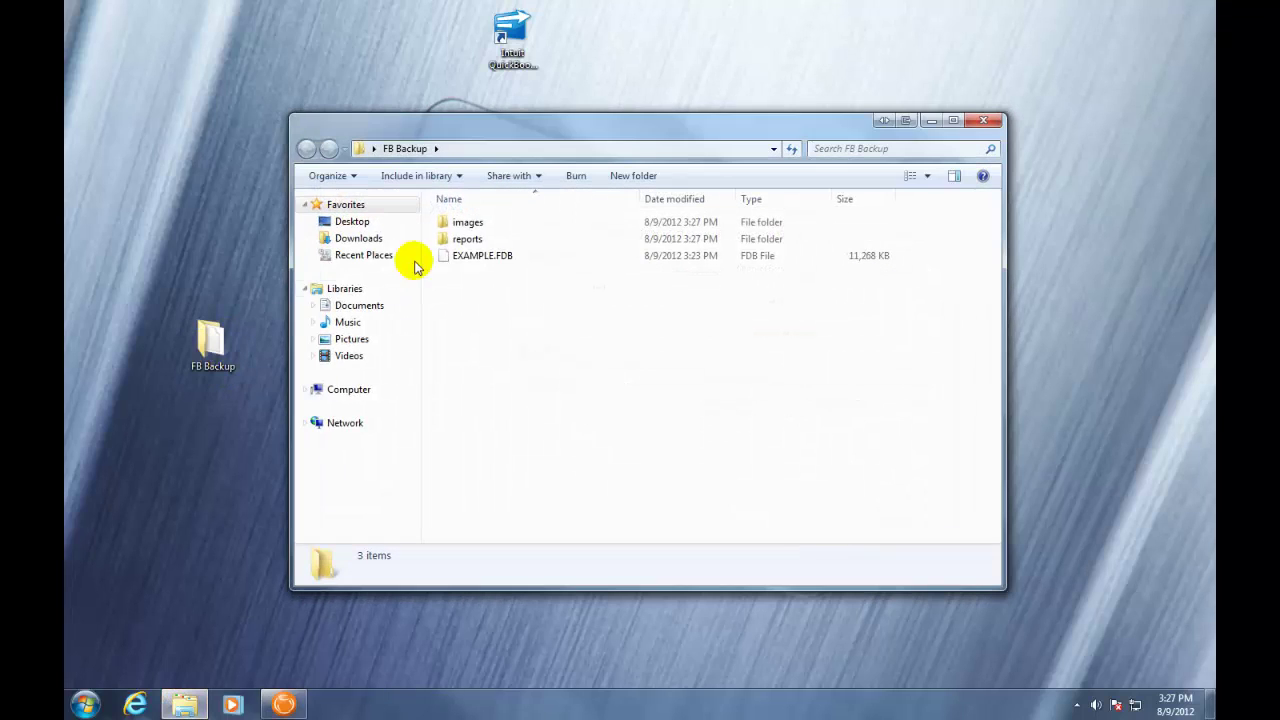
pyautogui.click(464, 224)
pyautogui.click(466, 258)
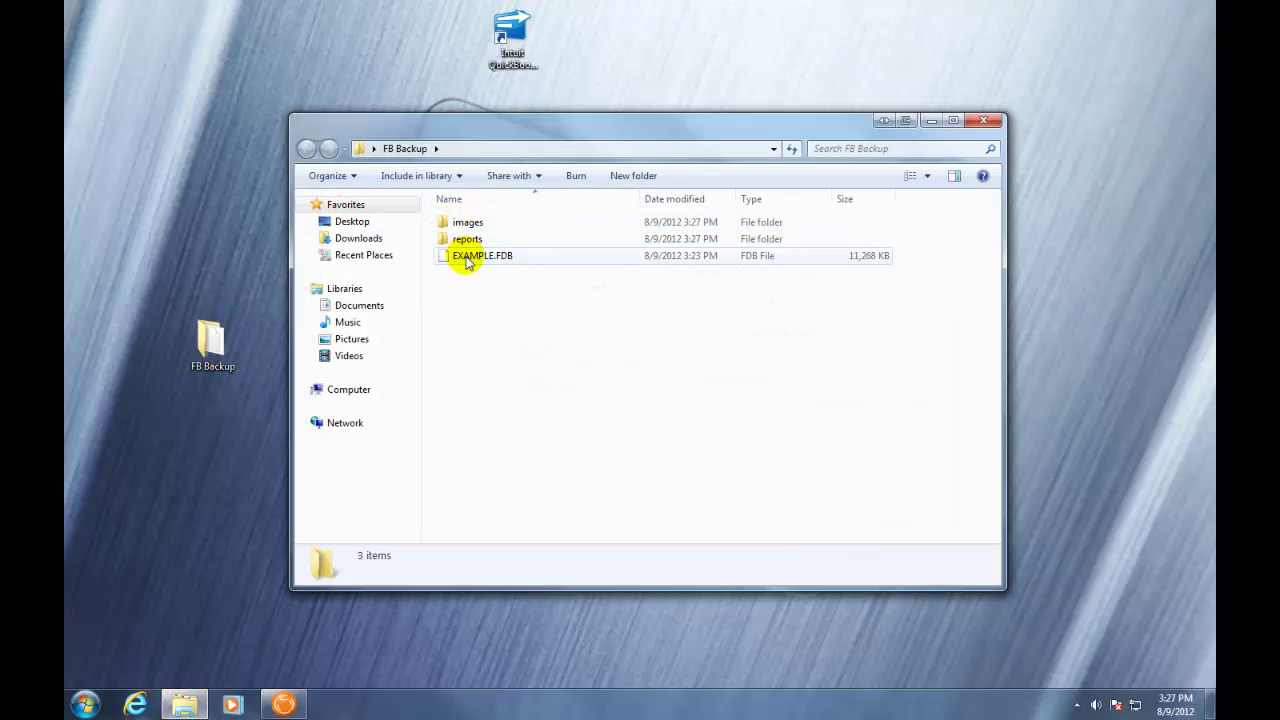
pyautogui.click(986, 124)
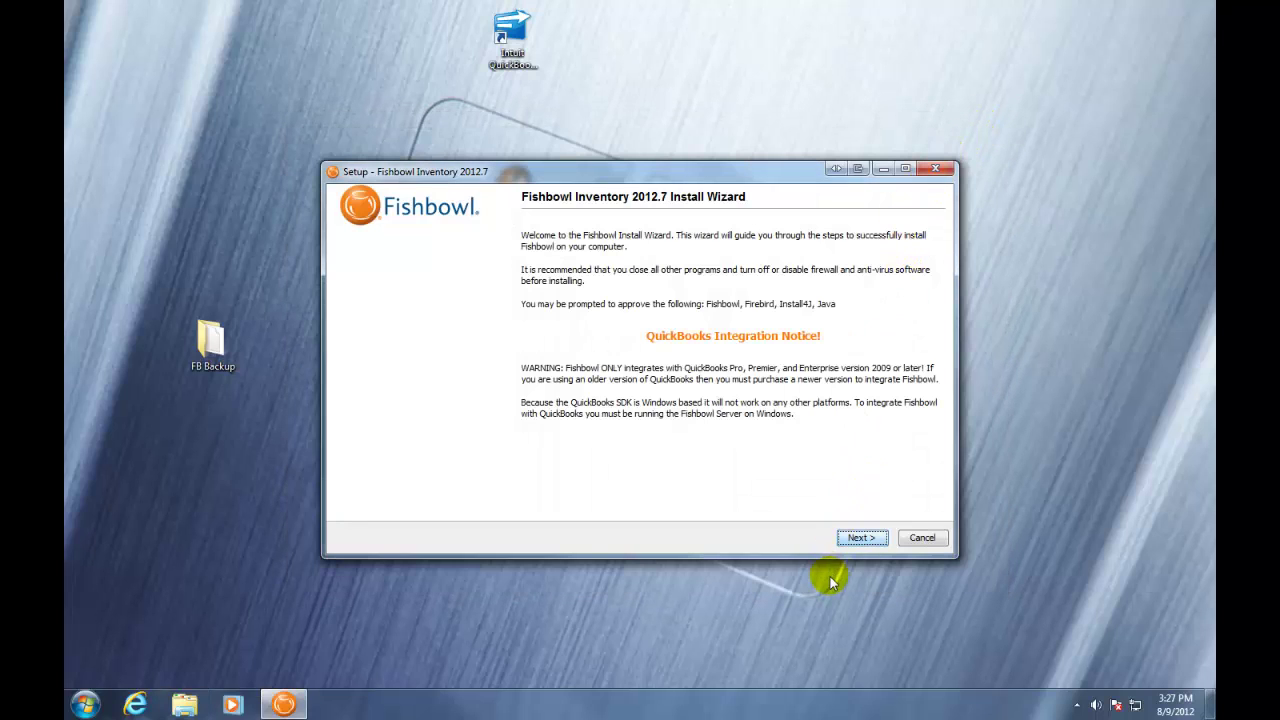
# - Accept the license agreement and choose a Current Fishbowl User install of Server with Client
pyautogui.click(855, 540)
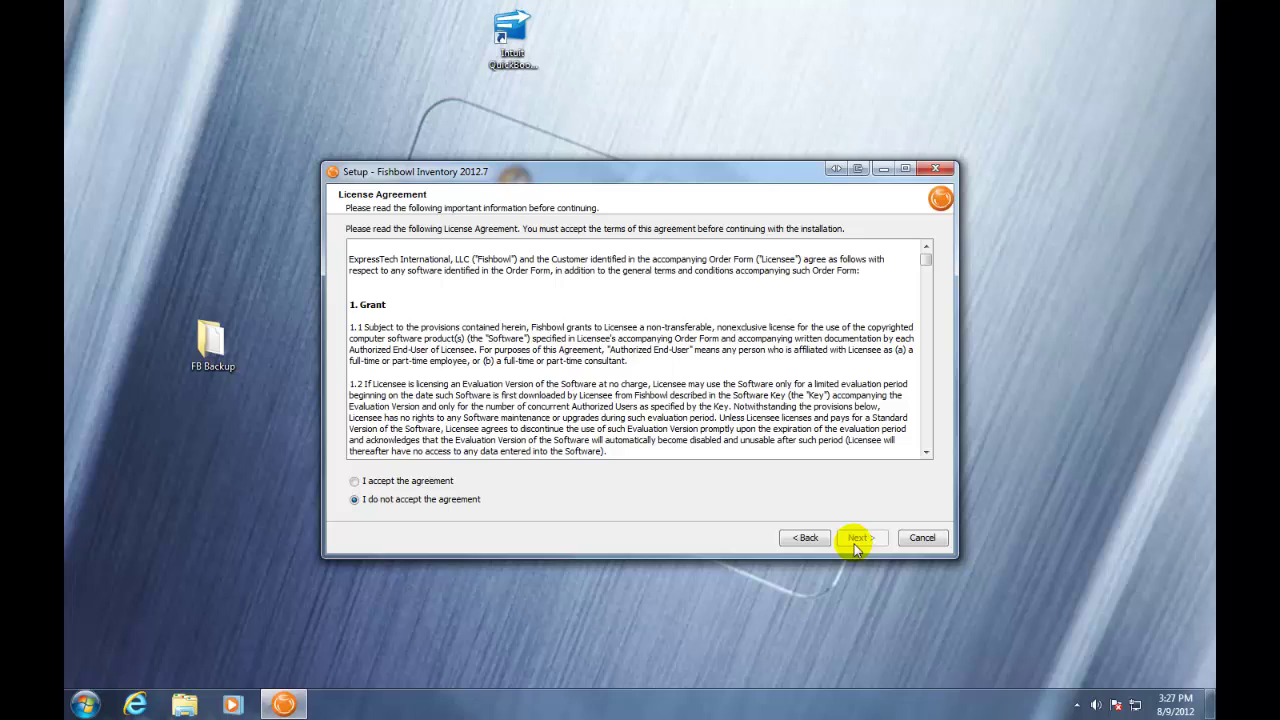
pyautogui.click(416, 485)
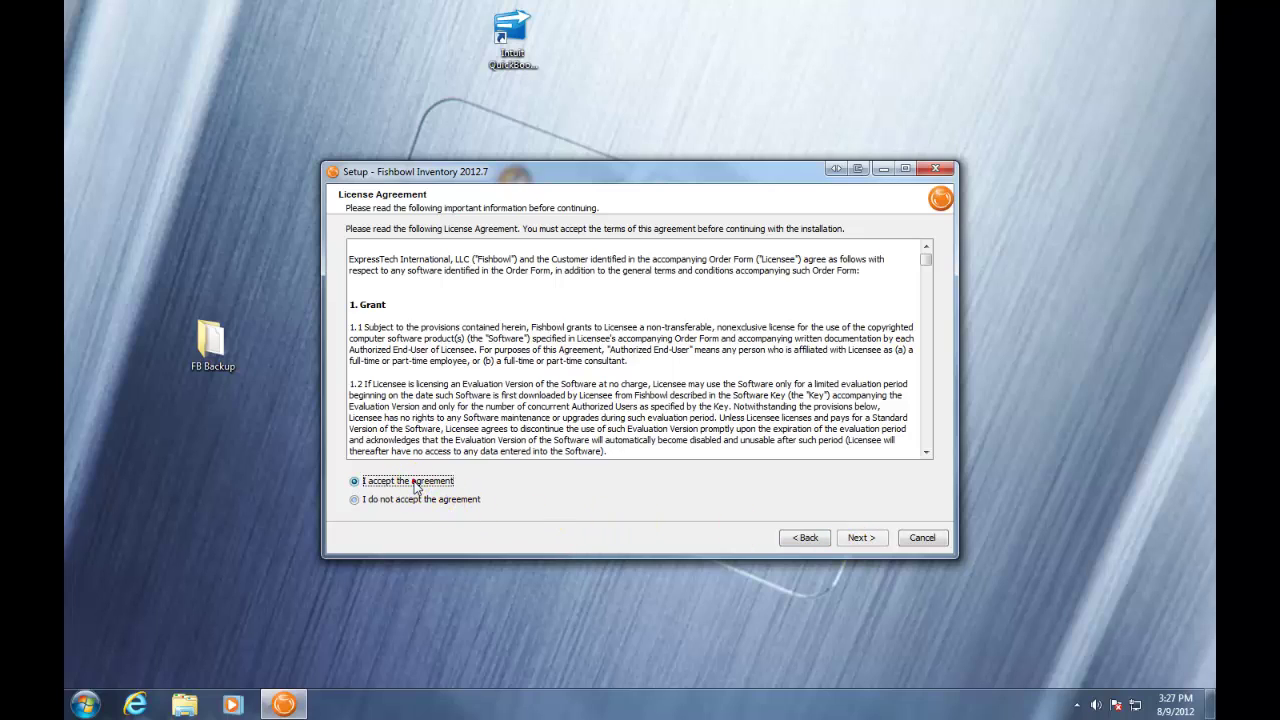
pyautogui.click(857, 541)
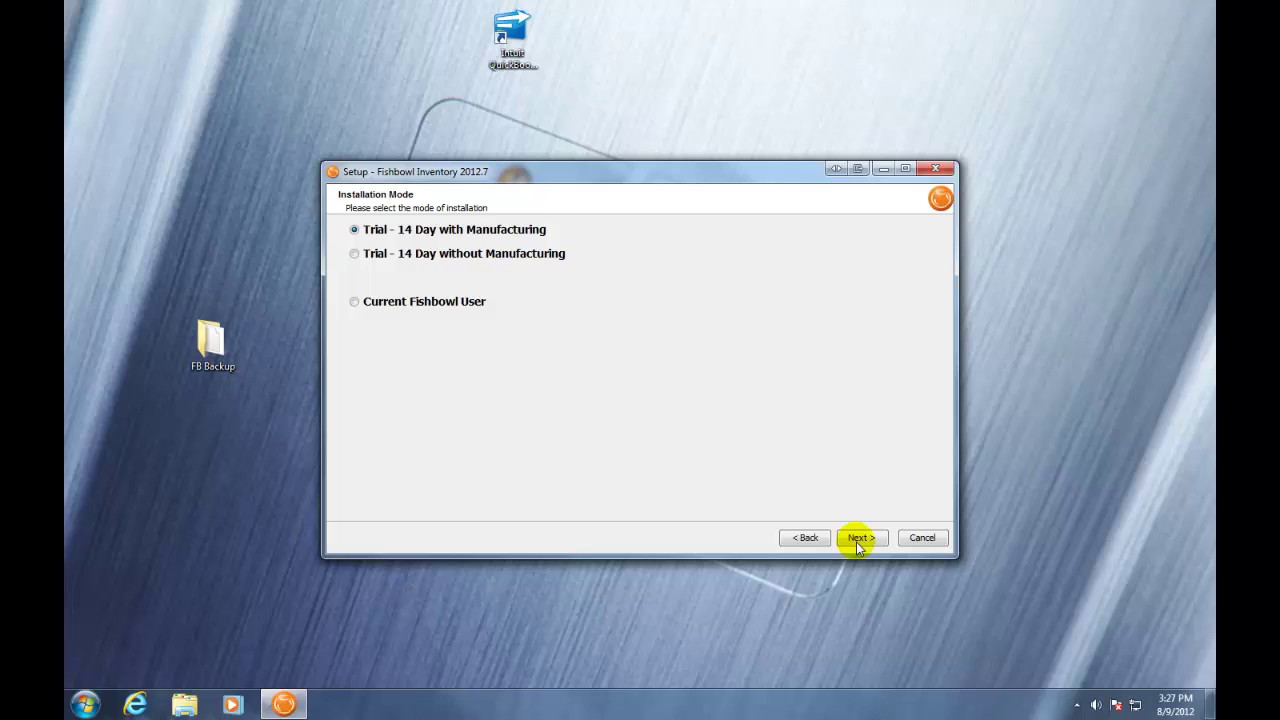
pyautogui.click(395, 313)
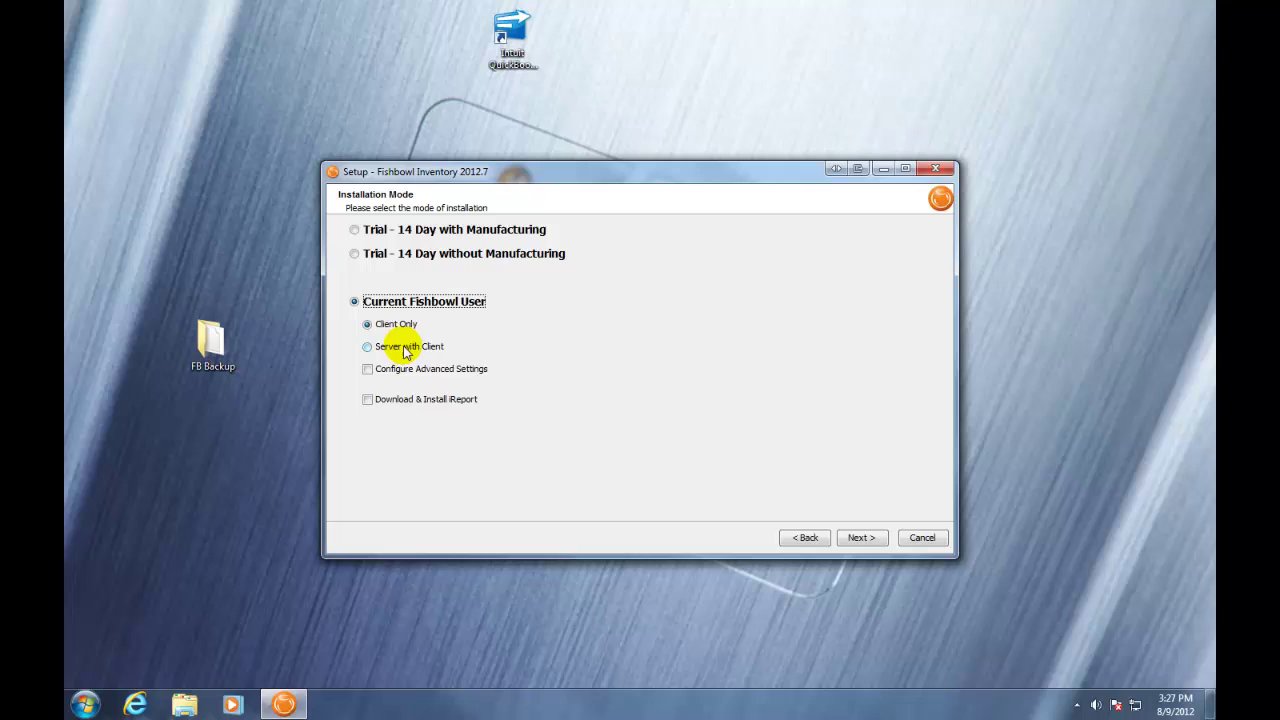
pyautogui.click(405, 350)
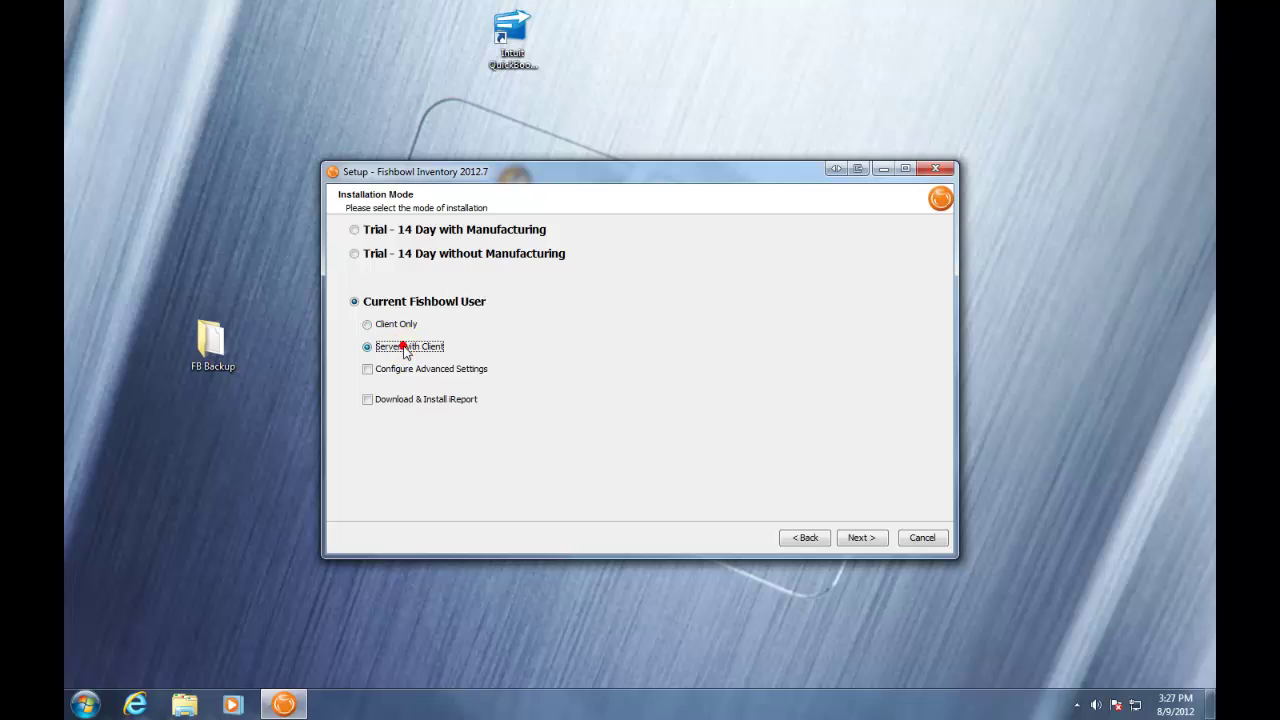
pyautogui.click(855, 538)
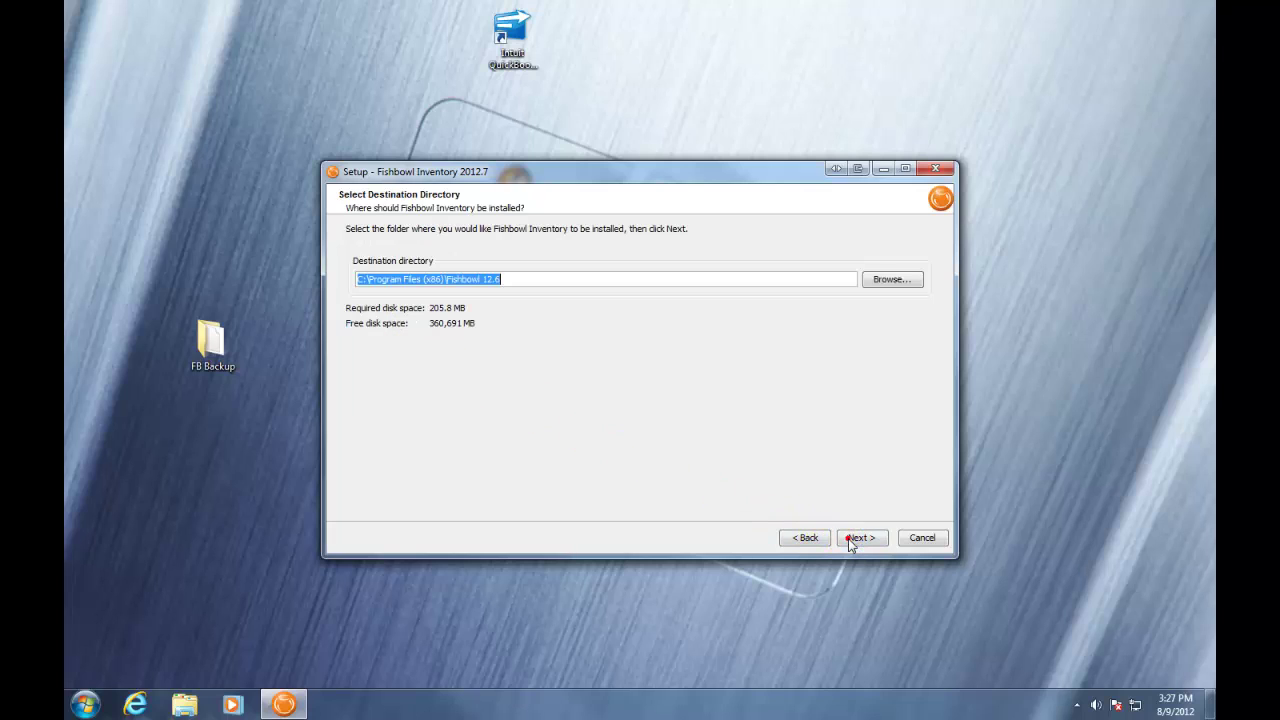
# - Install to C:\Program Files (x86)\Fishbowl without auto-start or Server, Client and SalesPoint Quick Launch icons
pyautogui.click(508, 280)
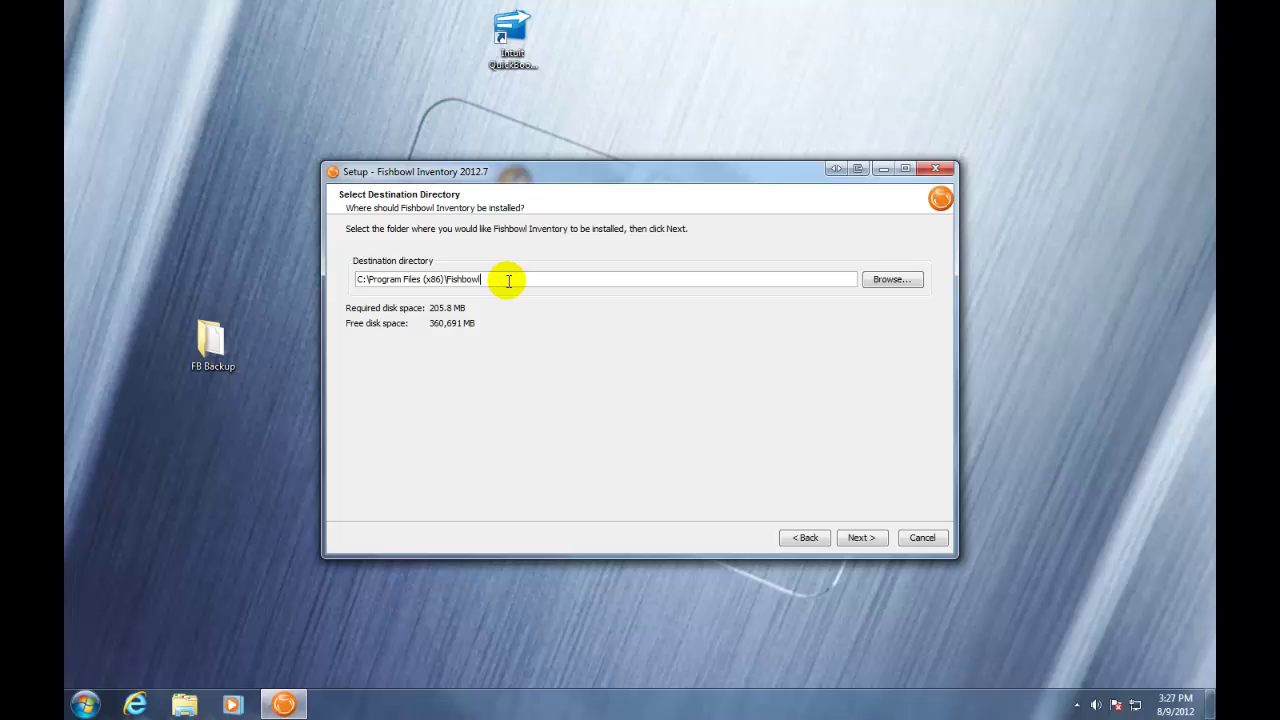
pyautogui.click(855, 541)
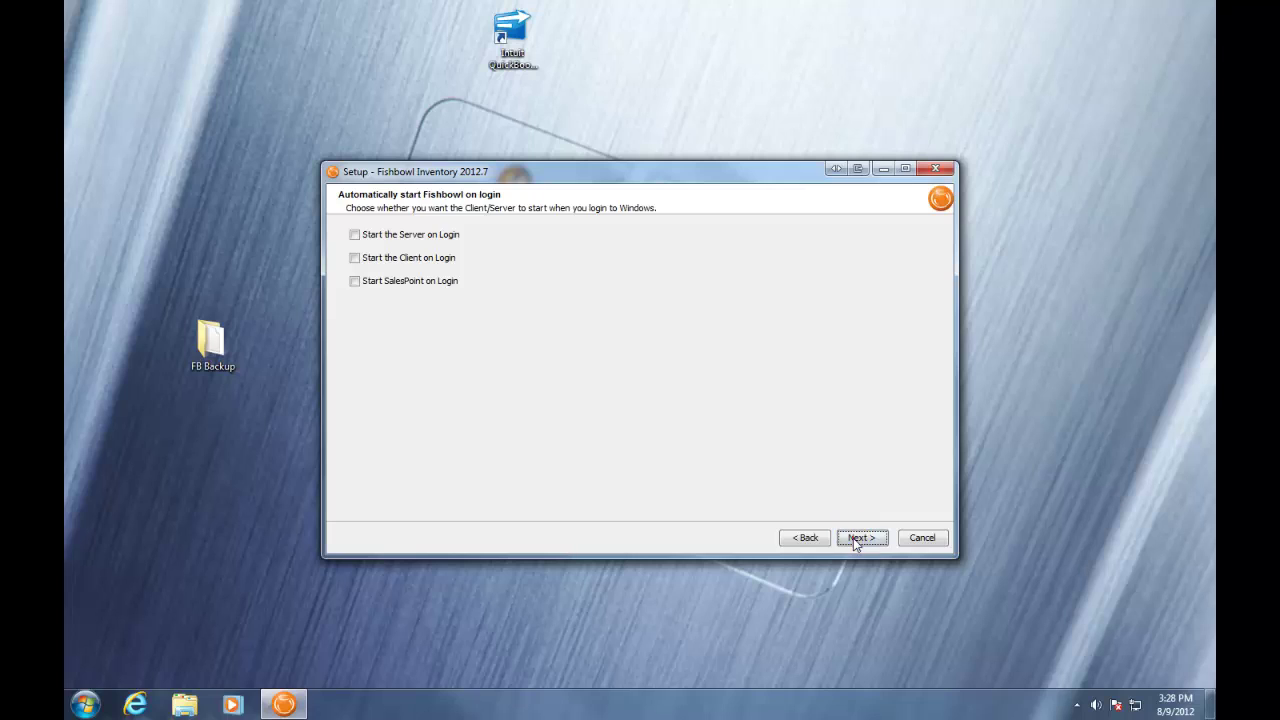
pyautogui.click(855, 541)
pyautogui.click(453, 366)
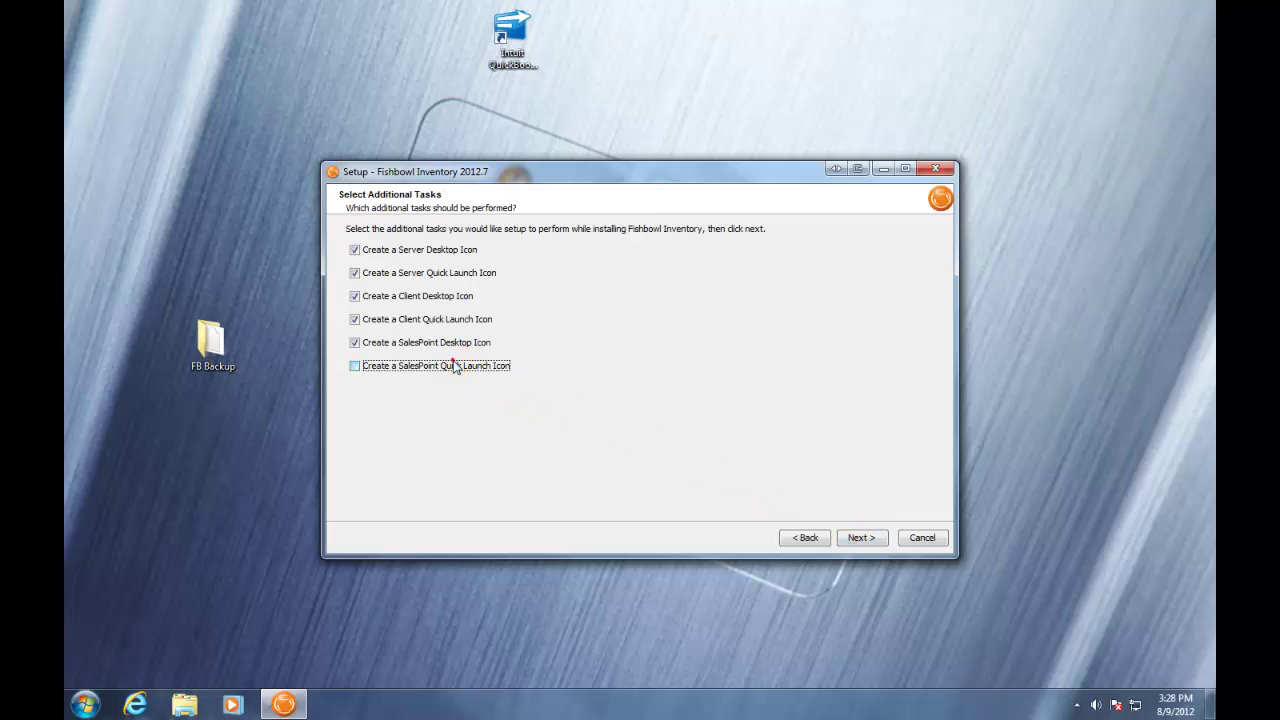
pyautogui.click(436, 320)
pyautogui.click(444, 273)
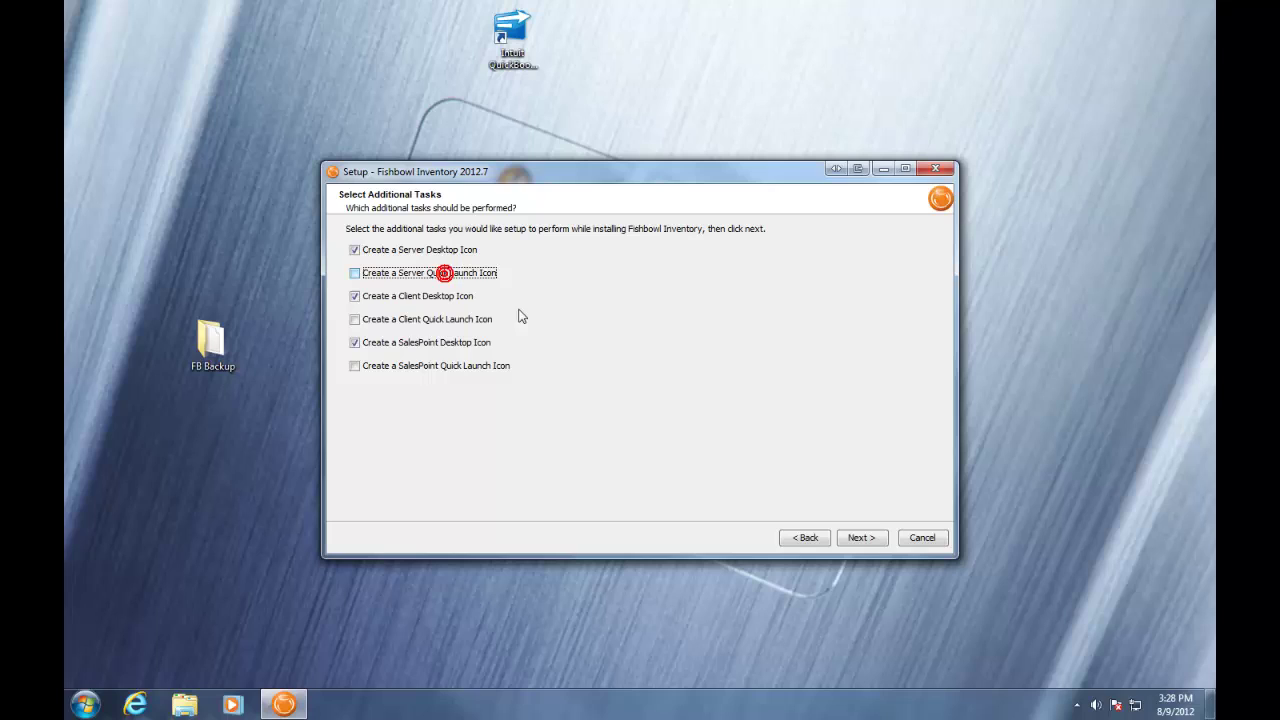
# - Keep the existing company name and license key and let the 2012.7 installation run
pyautogui.click(861, 537)
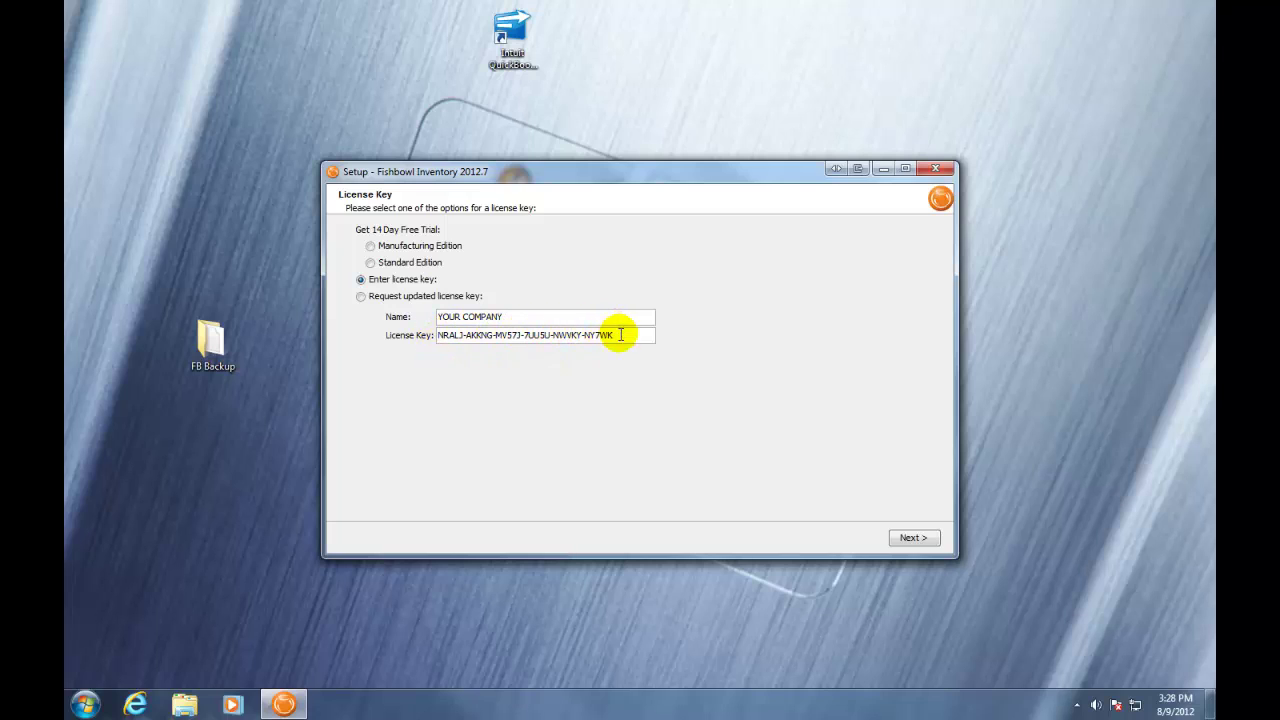
pyautogui.click(910, 538)
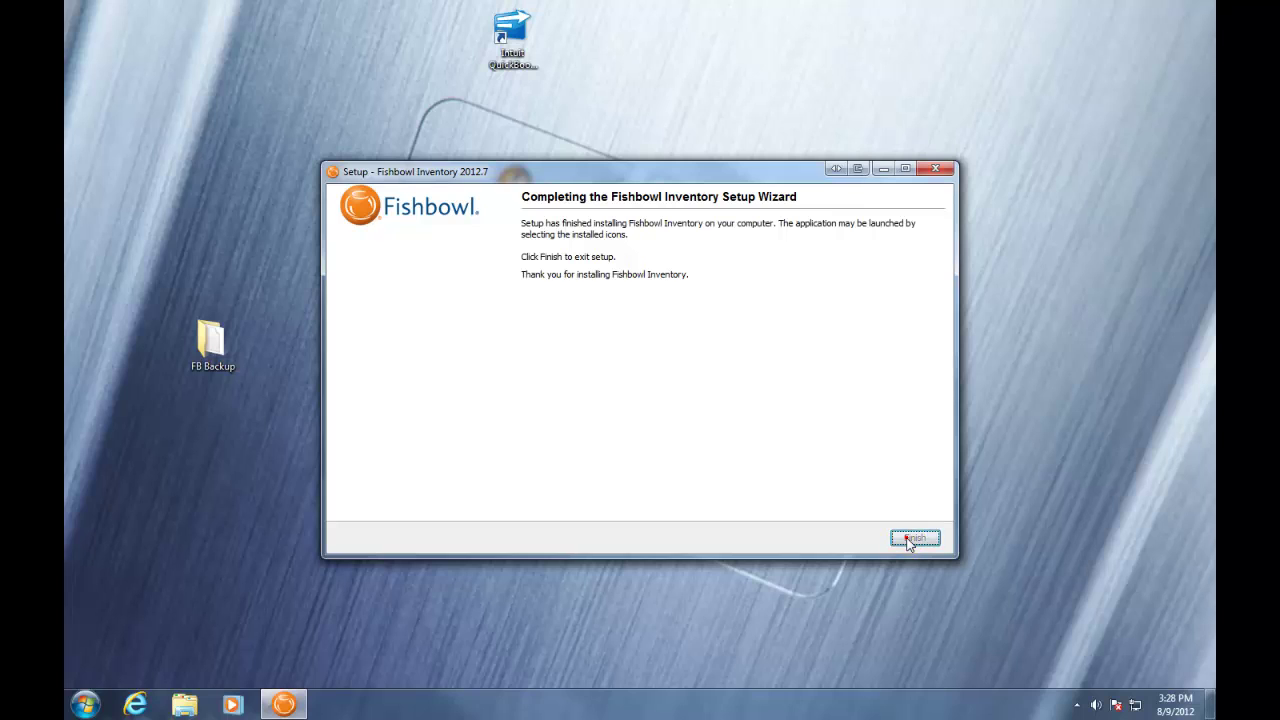
# - Finish the setup wizard and launch Fishbowl Server from its desktop icon
pyautogui.click(912, 539)
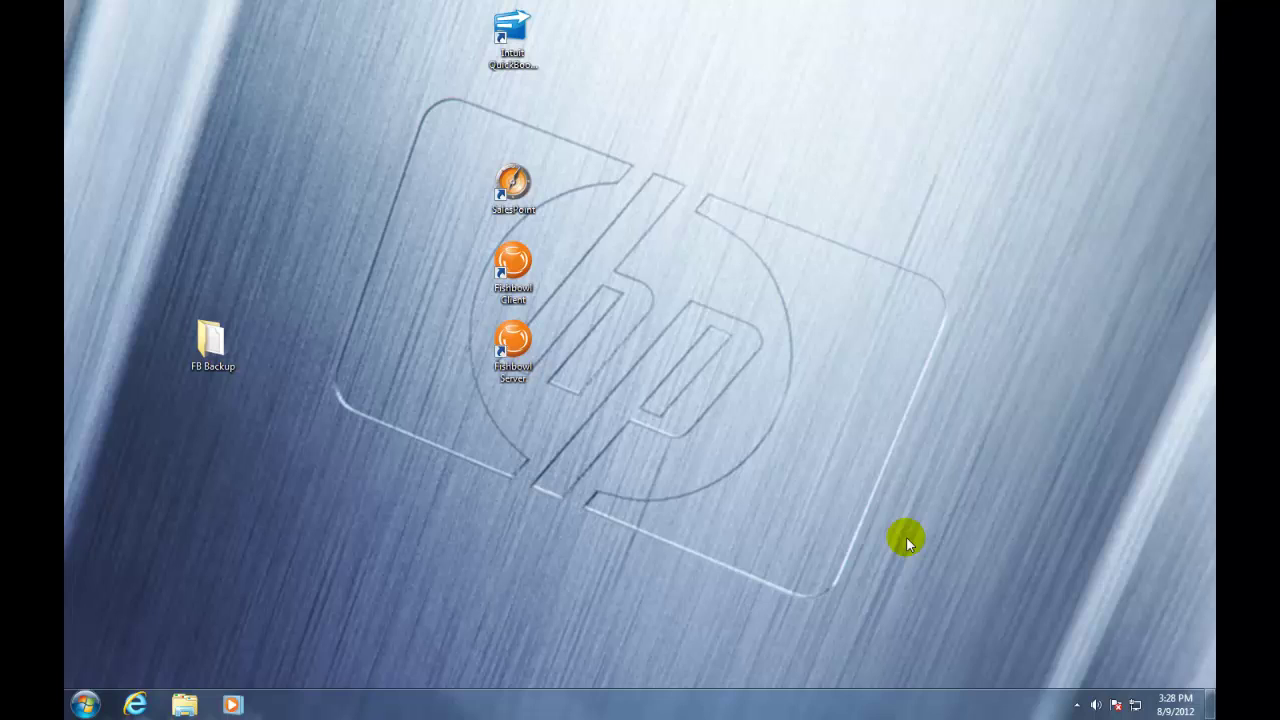
pyautogui.doubleClick(520, 345)
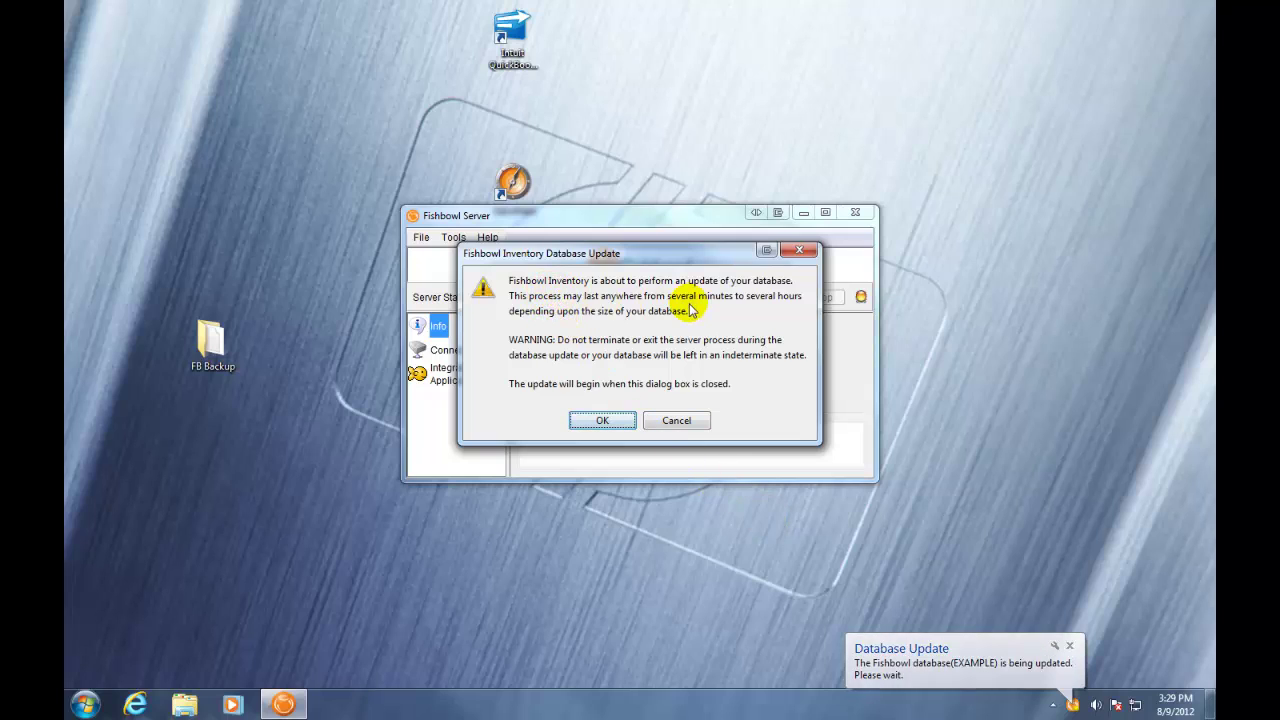
# - Confirm the Database Update so the EXAMPLE database starts upgrading to version 12.7.20120809
pyautogui.click(604, 420)
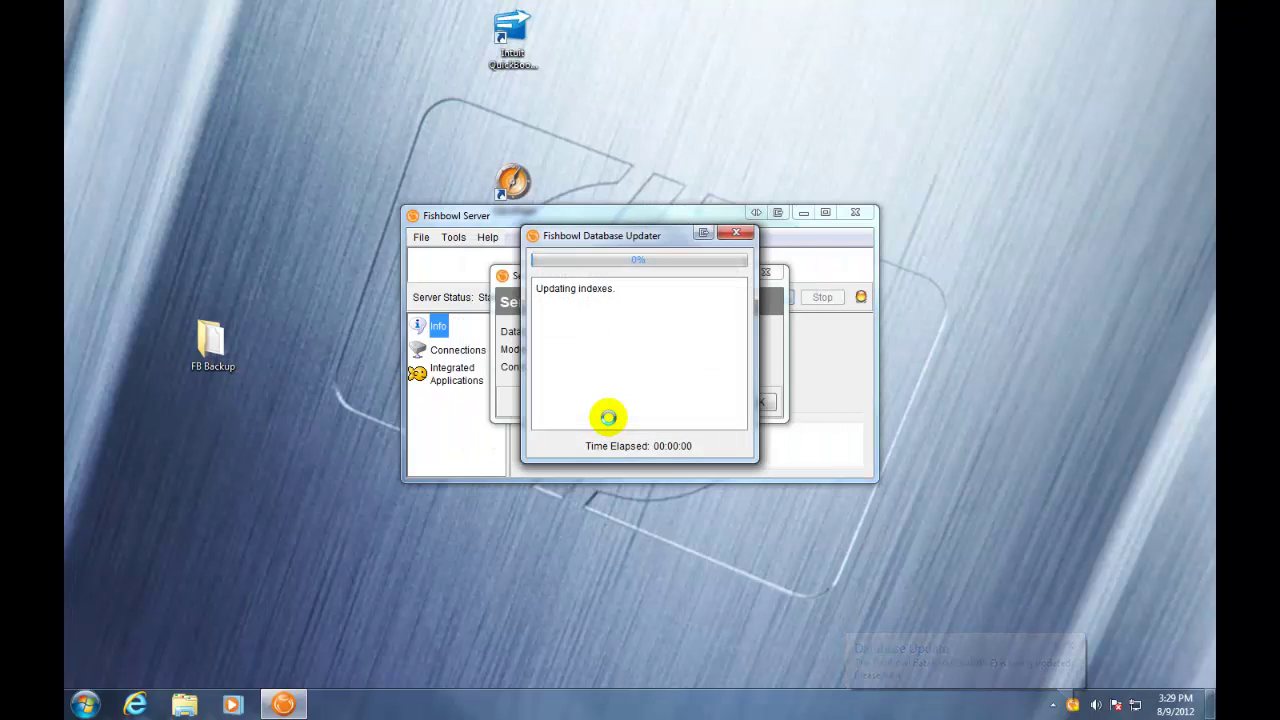